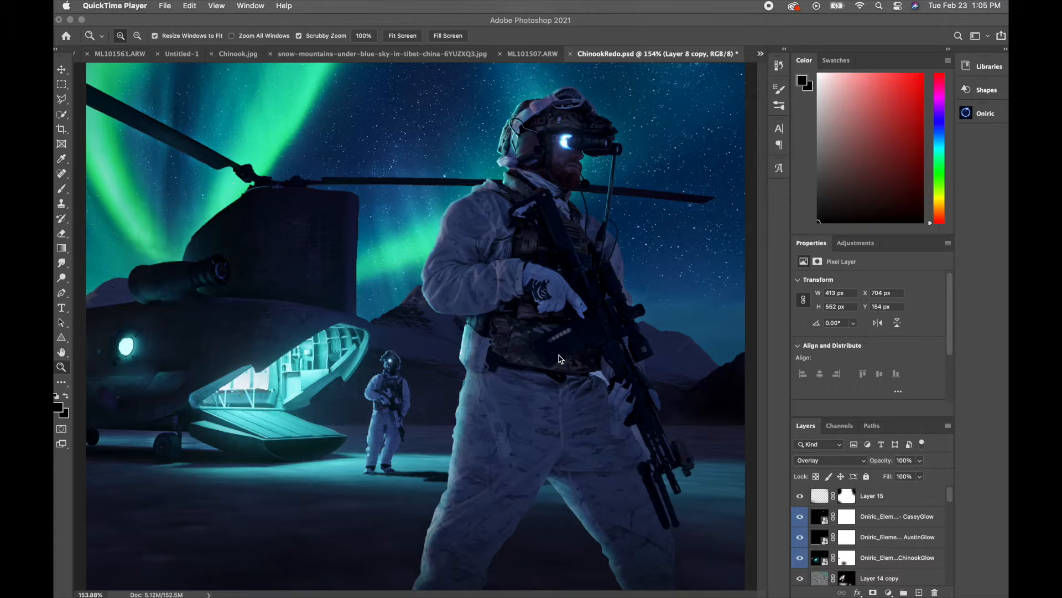
Step: Switch to Lightroom Classic to view the original snow photo of the two soldiers
mouse_move(712, 589)
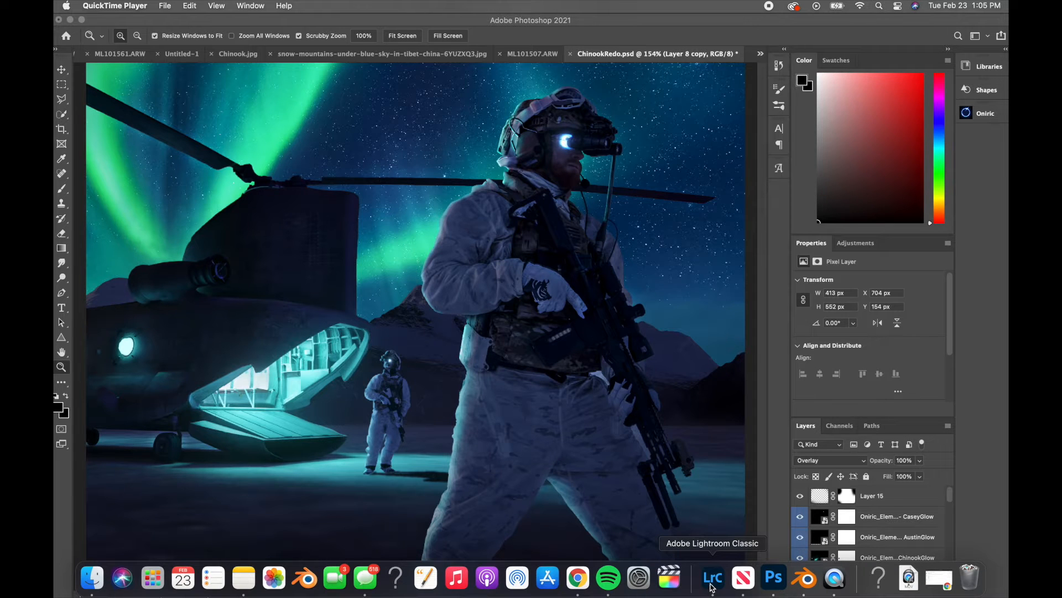
left_click(712, 578)
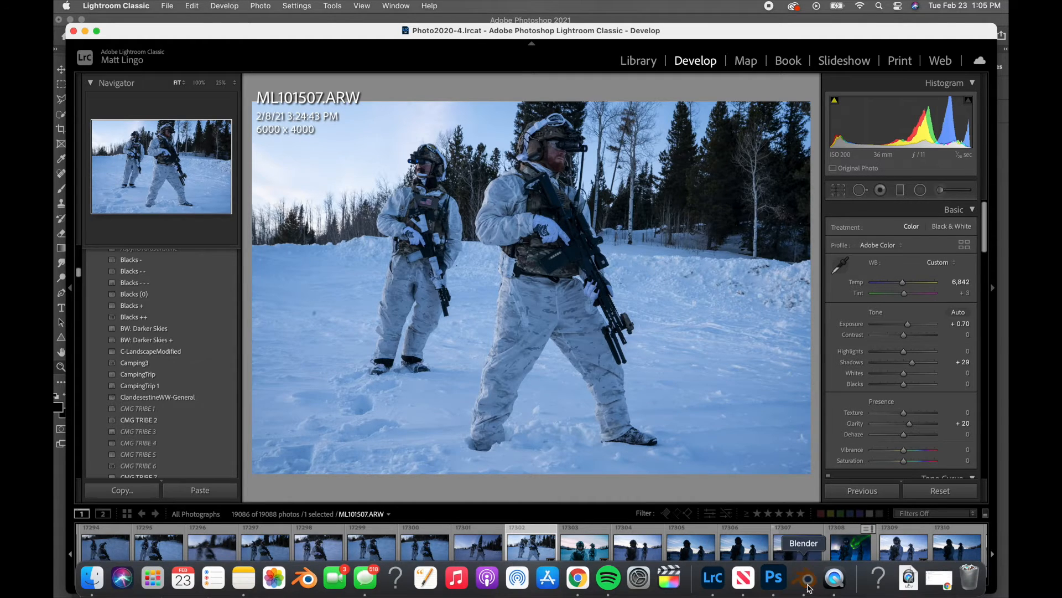
Step: Switch to Blender and display the Chinook helicopter scene in solid shading
left_click(807, 584)
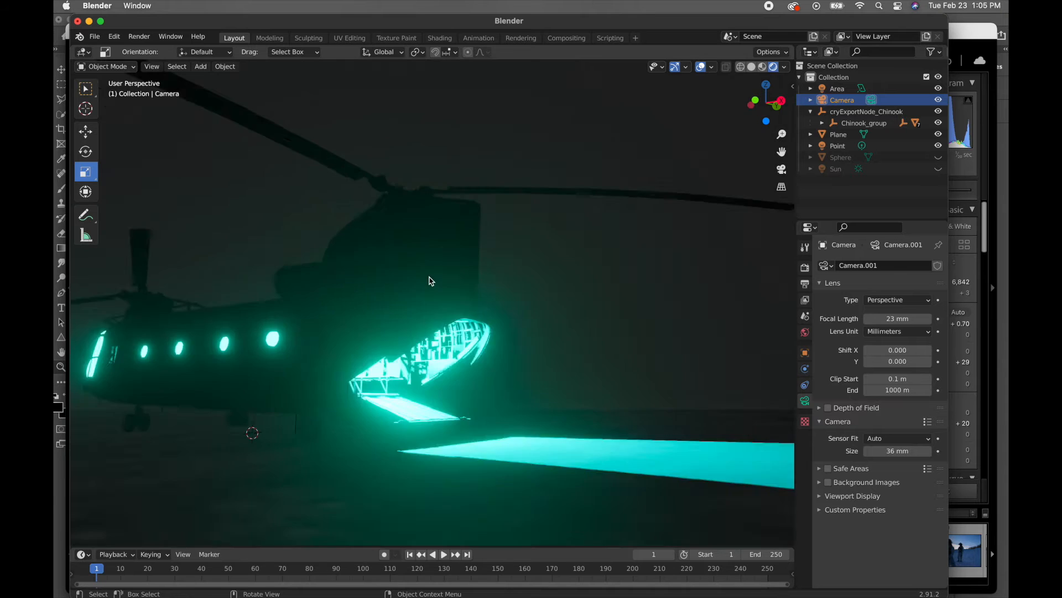
scroll(431, 281, "up", 3)
scroll(431, 281, "down", 4)
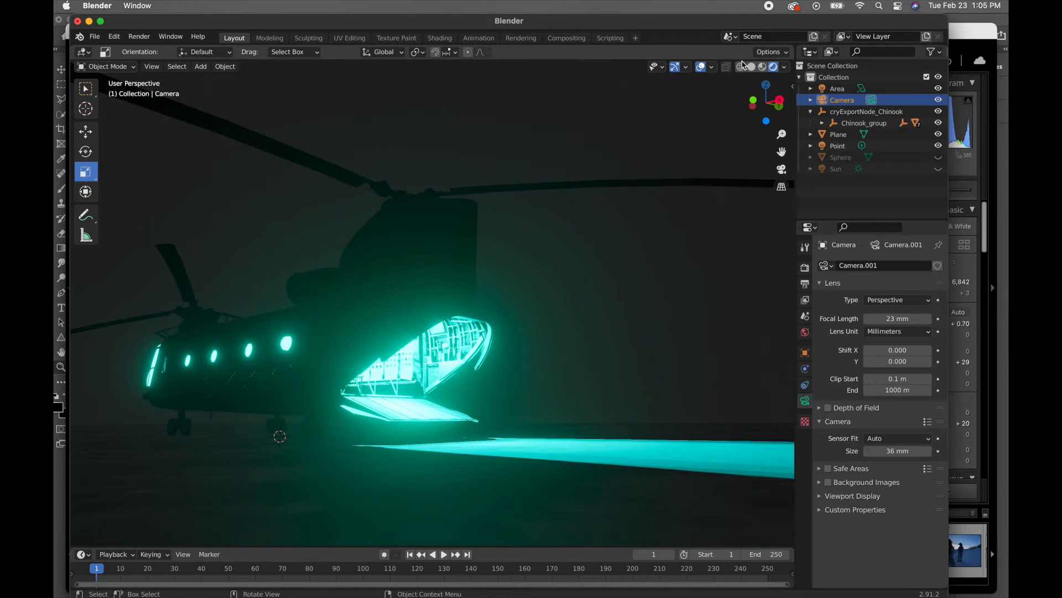
left_click(751, 66)
Step: Examine the Chinook model from all sides, covering the nose, fuselage, tail and open rear ramp
scroll(462, 310, "up", 3)
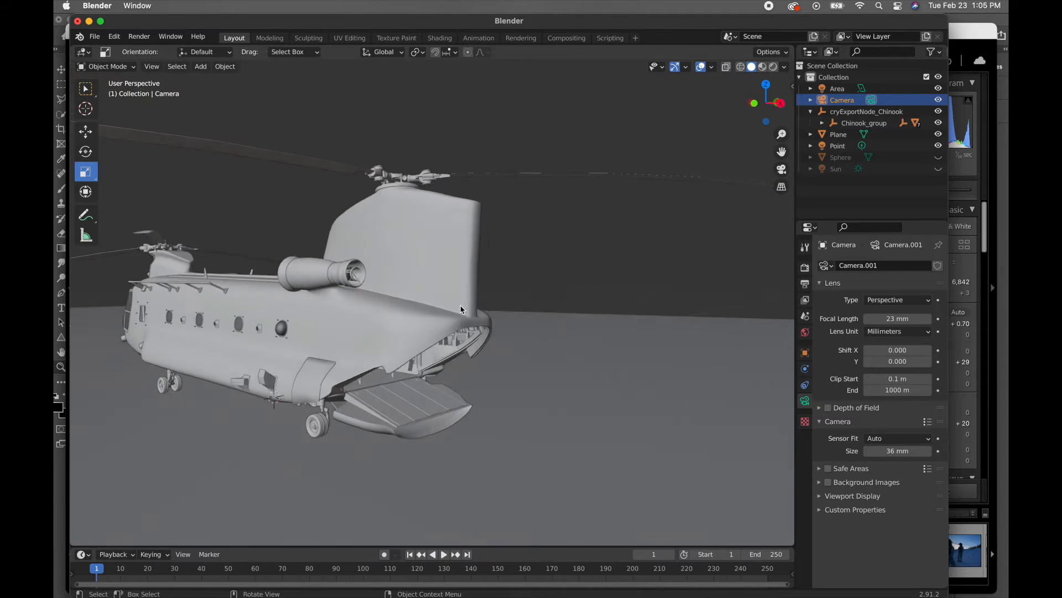
scroll(462, 310, "left", 4)
scroll(462, 310, "left", 5)
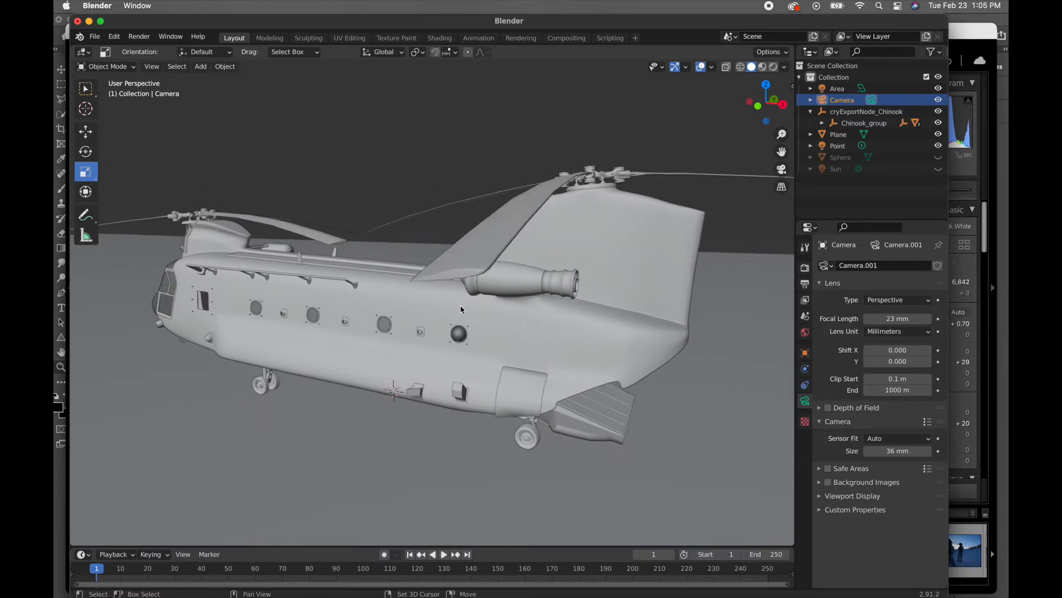
scroll(462, 310, "up", 3)
scroll(462, 309, "left", 5)
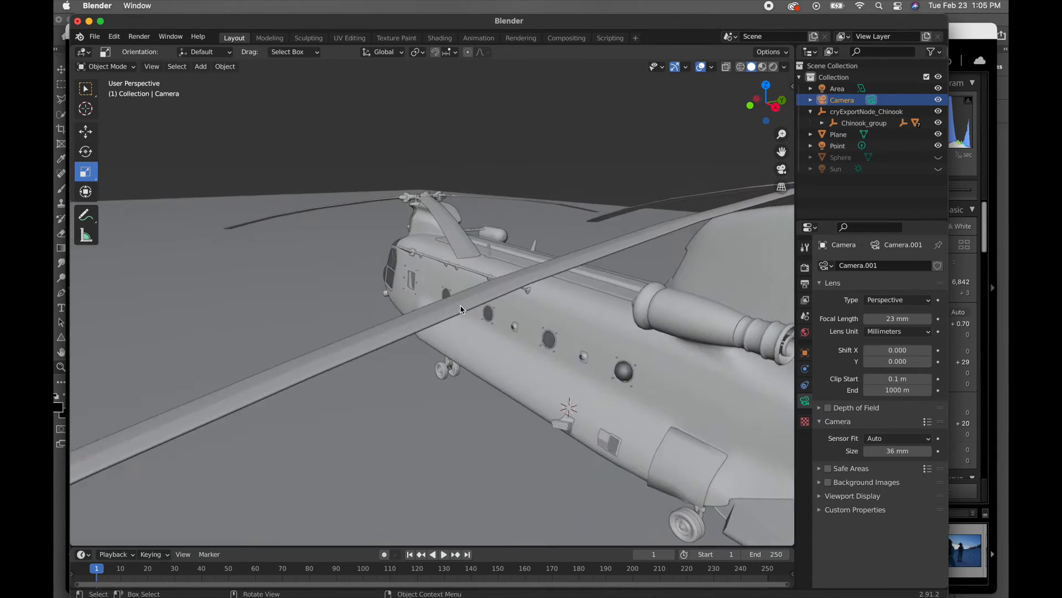
scroll(462, 310, "left", 10)
scroll(462, 310, "right", 3)
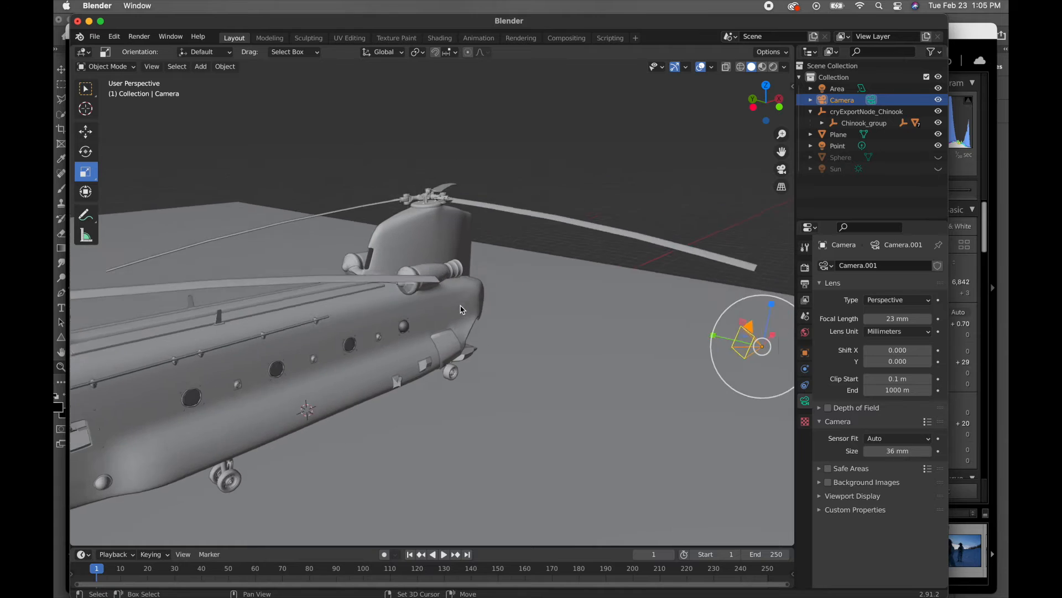
scroll(462, 310, "left", 3)
scroll(481, 288, "left", 8)
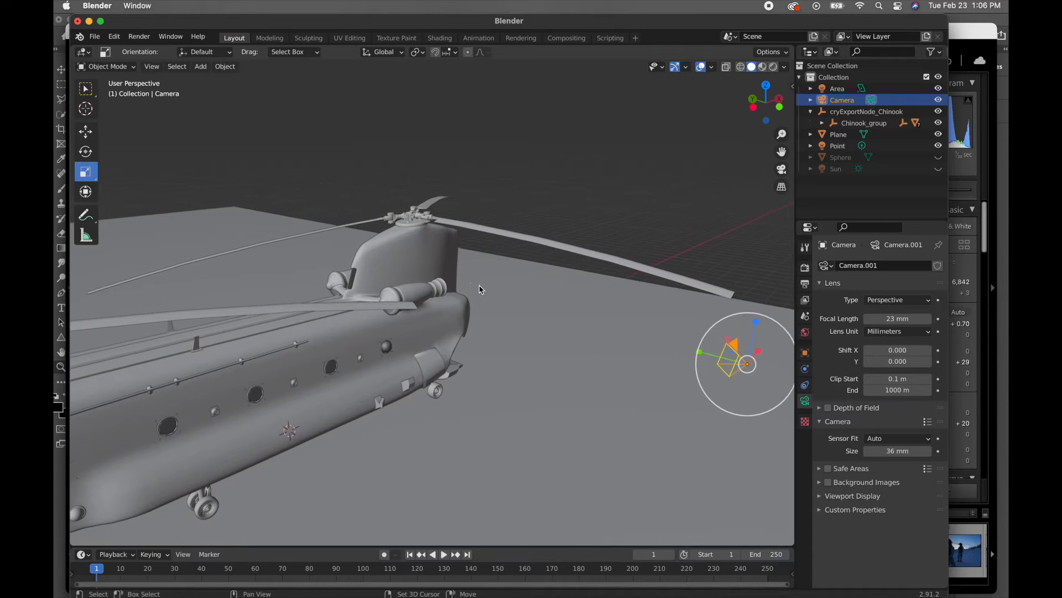
scroll(480, 289, "left", 2)
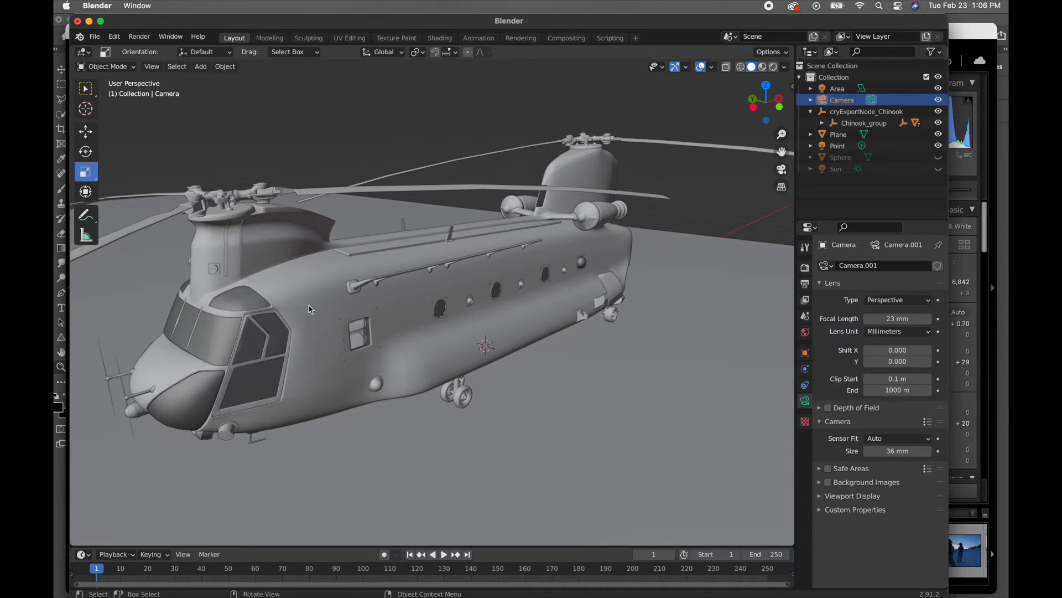
scroll(503, 246, "left", 3)
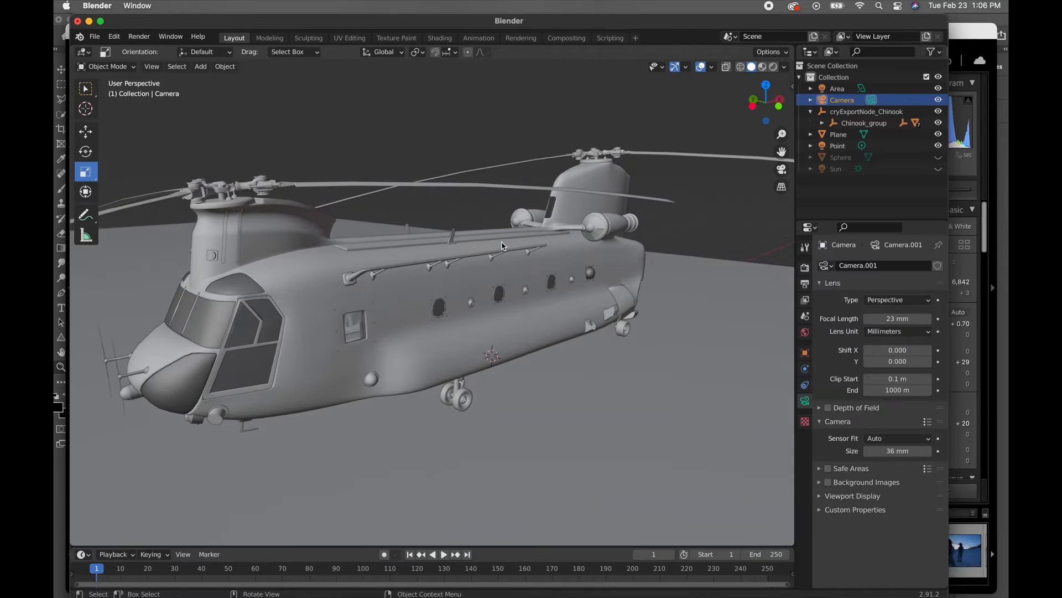
scroll(503, 246, "left", 5)
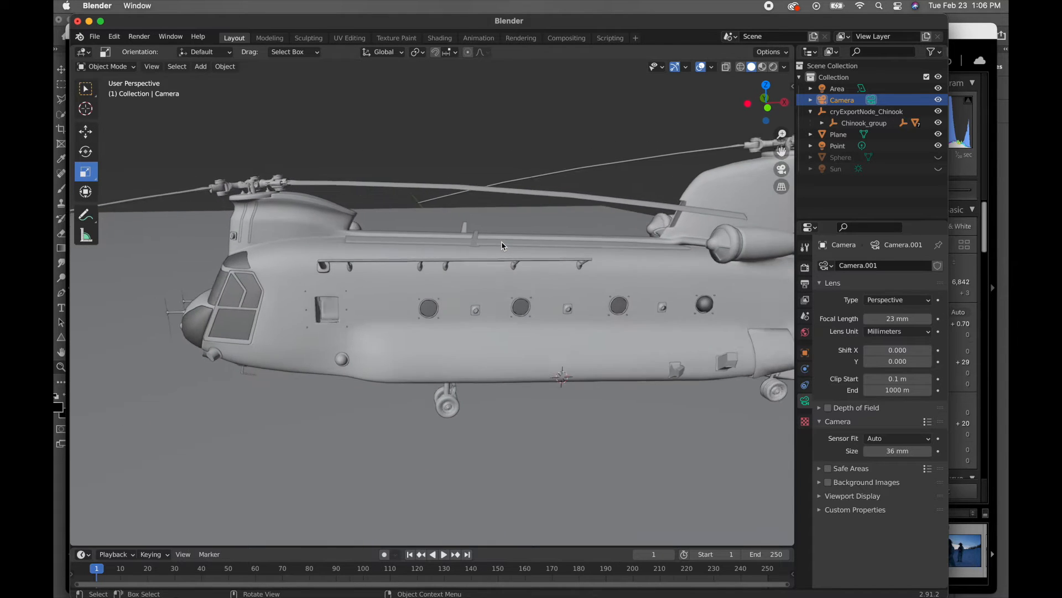
scroll(504, 246, "right", 10)
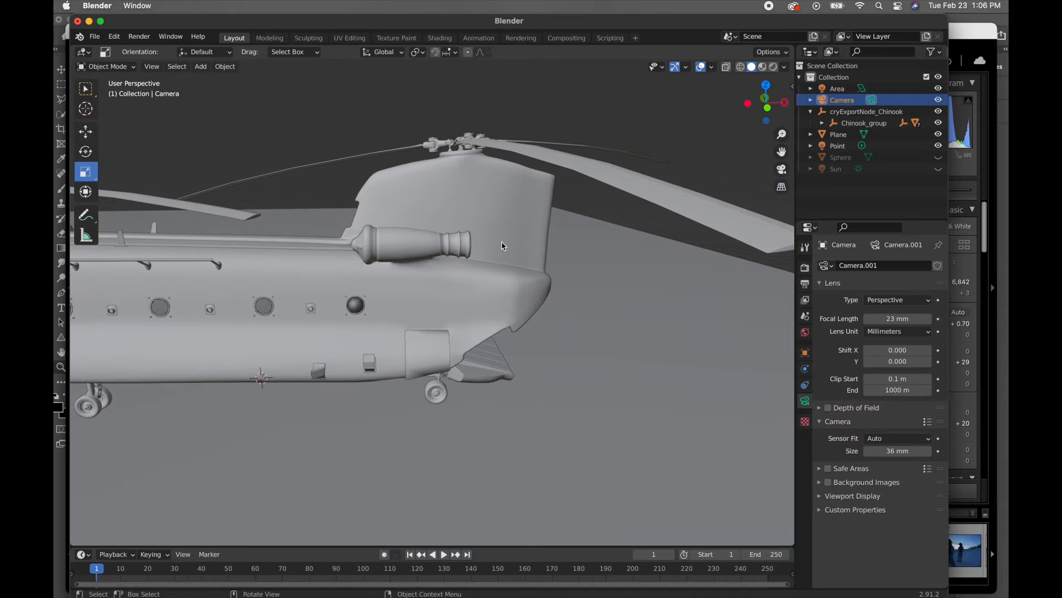
scroll(504, 246, "right", 10)
scroll(505, 246, "down", 8)
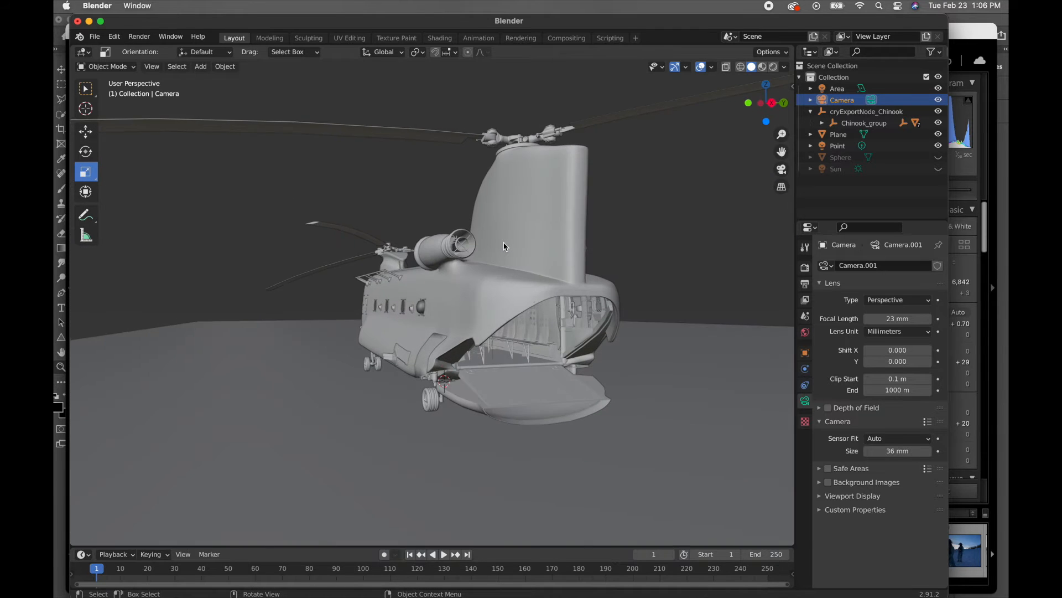
scroll(505, 247, "down", 2)
Step: Preview the scene in rendered shading with the Area light turned off and on, framed through the scene camera
left_click(773, 66)
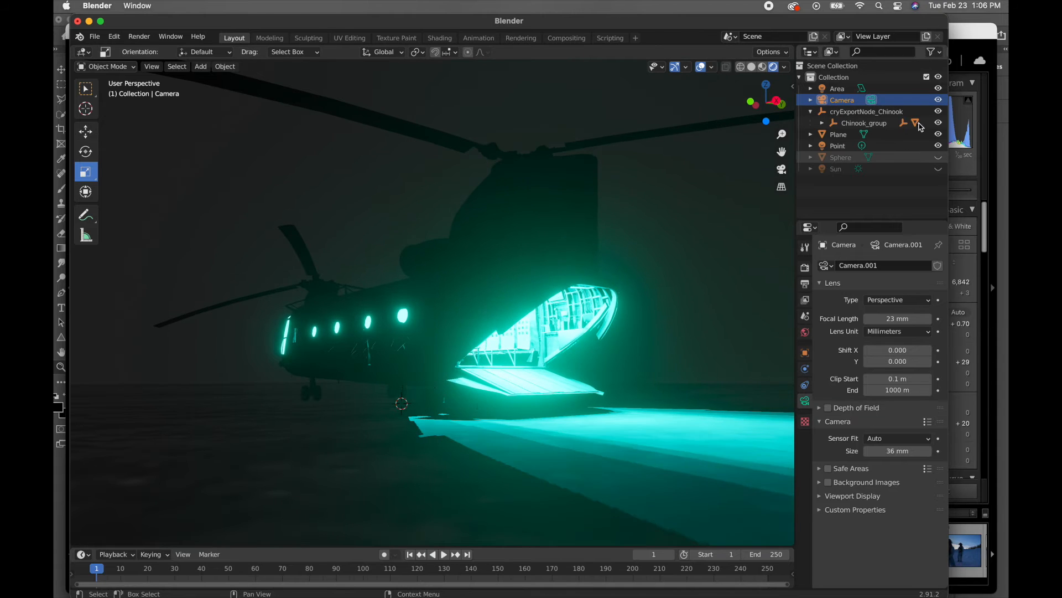
left_click(939, 89)
left_click(939, 89)
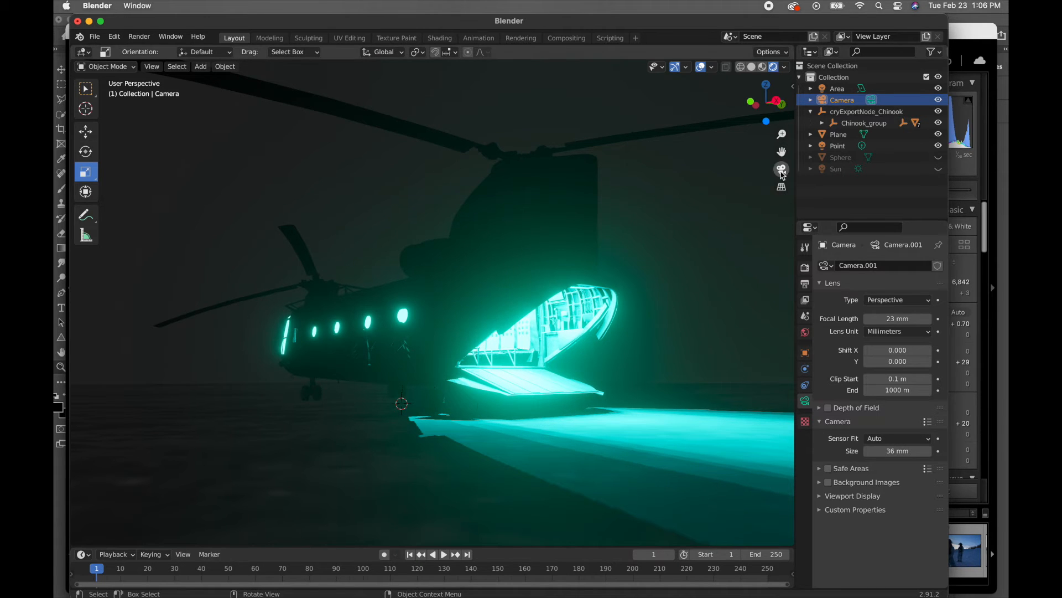
left_click(782, 170)
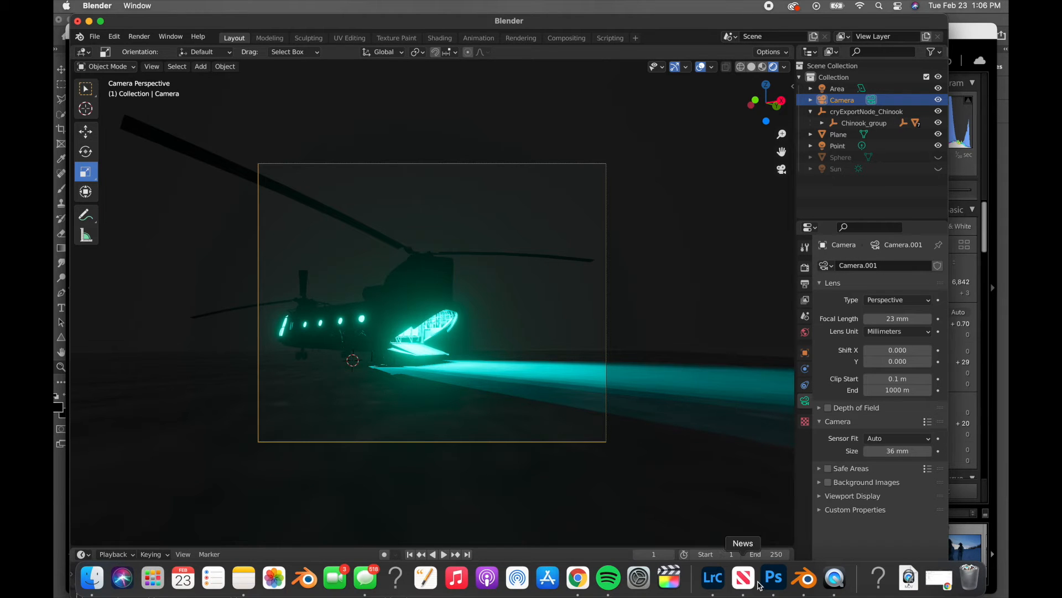
Step: Switch to Photoshop and hide all layers of the ChinookRedo.psd composite
left_click(772, 594)
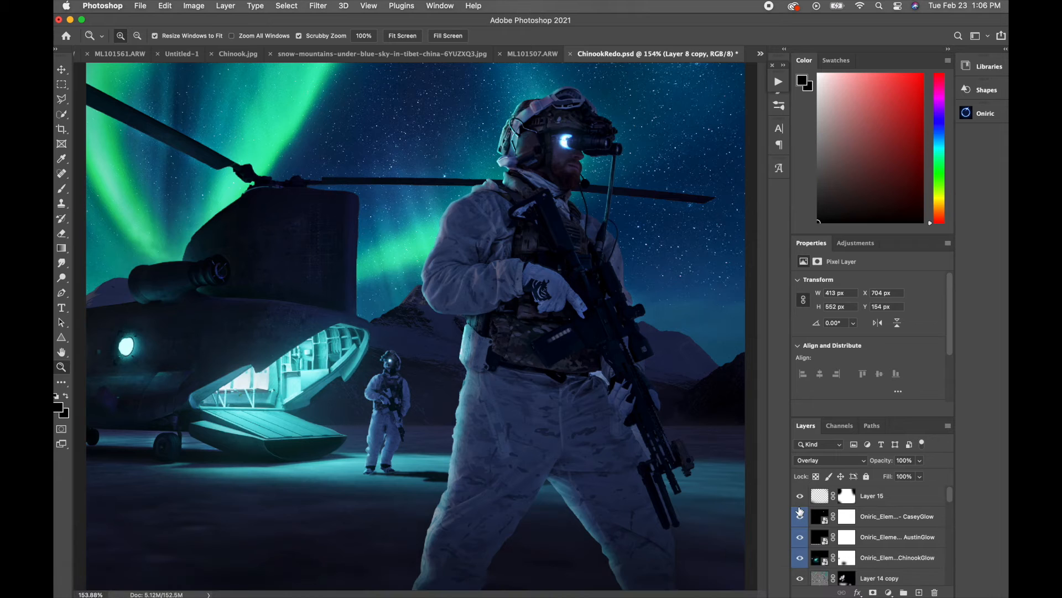
scroll(802, 548, "down", 5)
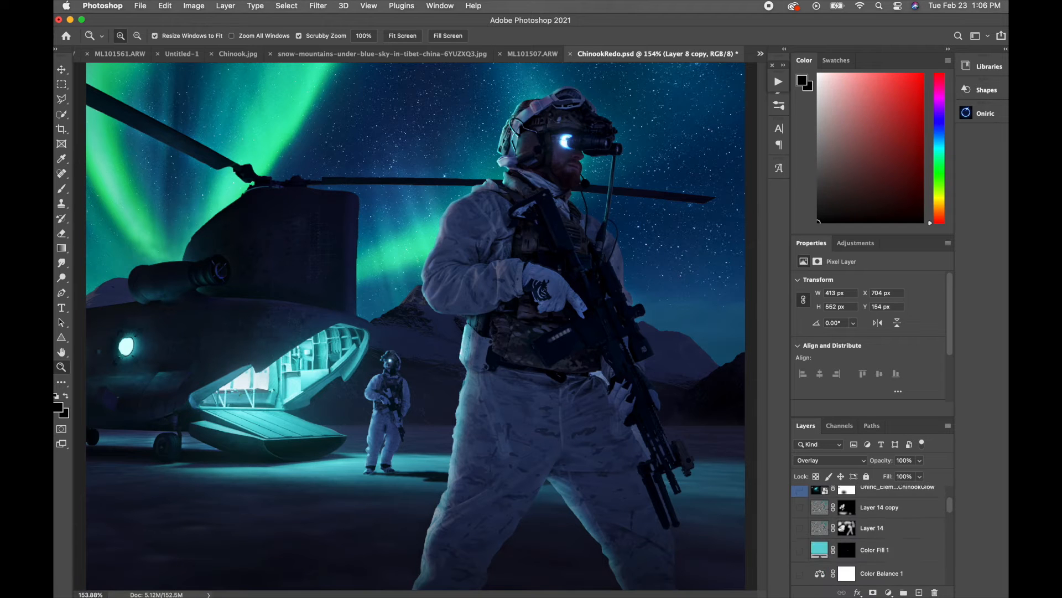
scroll(802, 545, "down", 5)
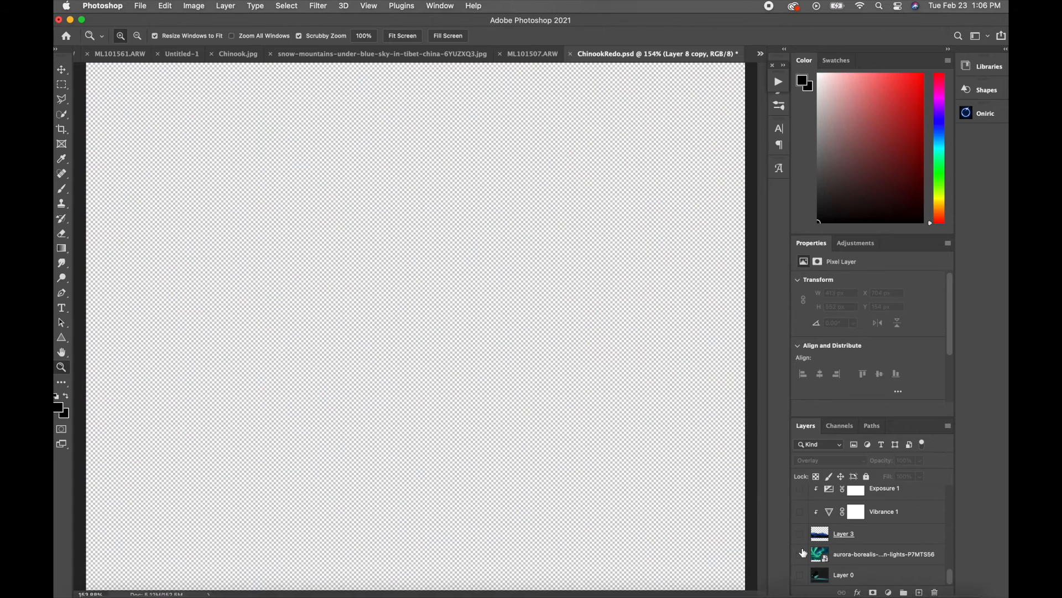
Step: Show only Layer 0, the base helicopter render at the bottom of the layer stack
left_click(800, 545)
scroll(802, 545, "down", 4)
left_click(801, 576)
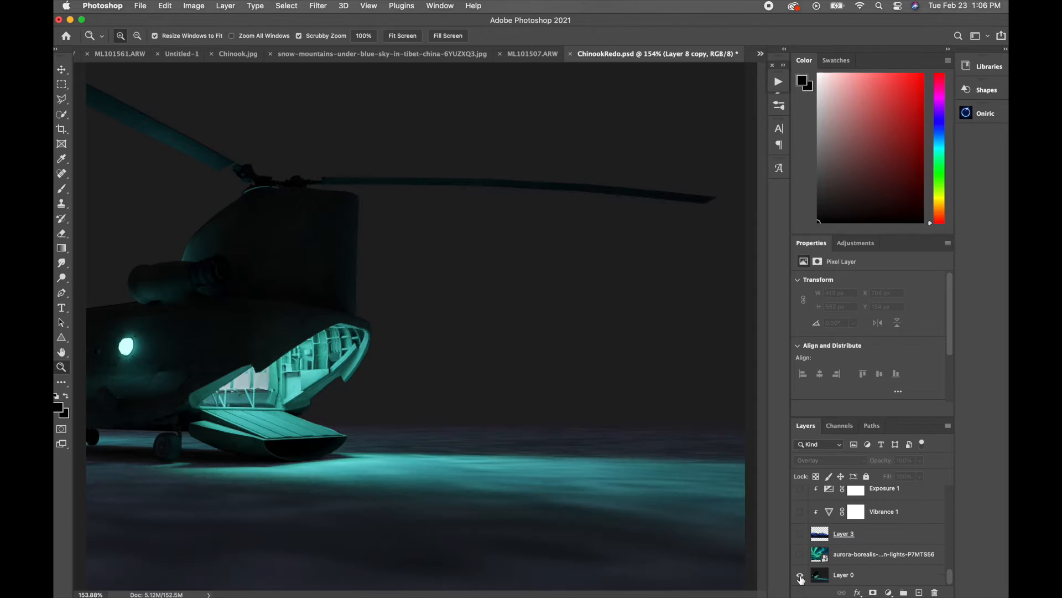
Step: Show the helicopter layers Layer 2, Layer 10 and Layer 1, toggling Layer 10 off and on to compare its effect
scroll(808, 556, "up", 3)
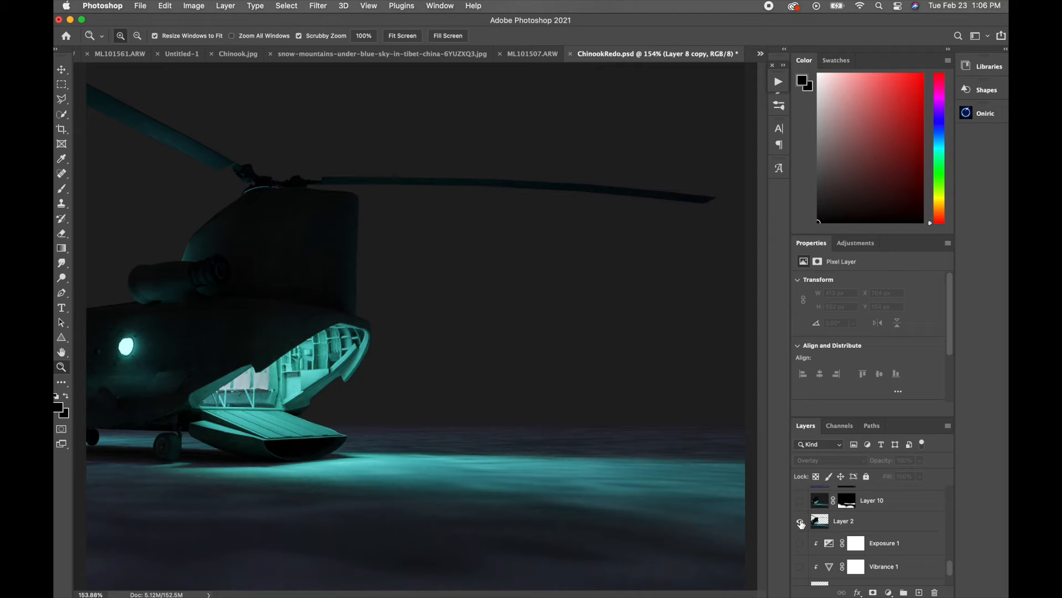
left_click(800, 503)
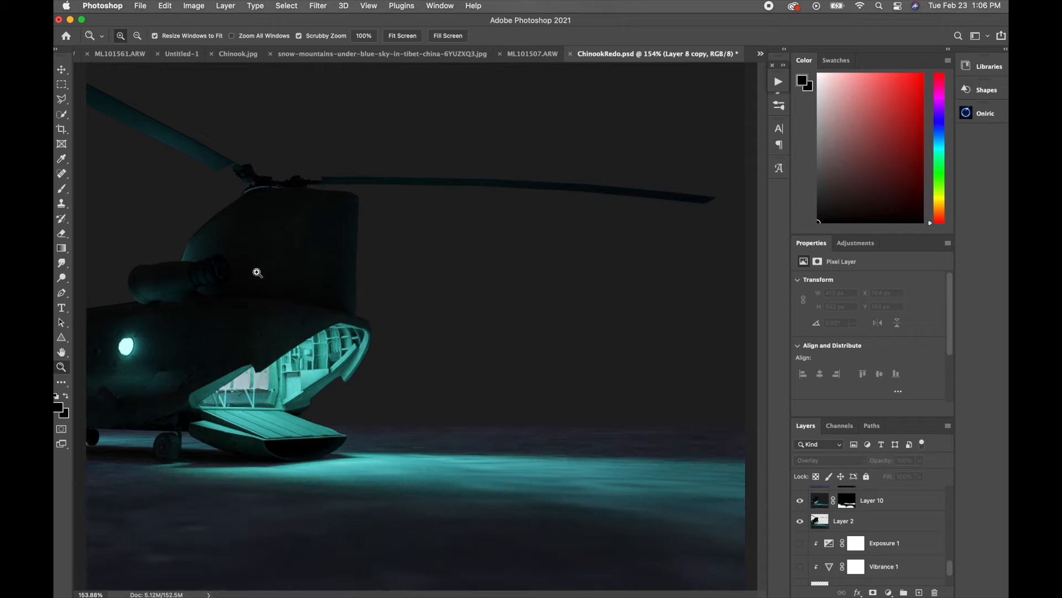
left_click(799, 501)
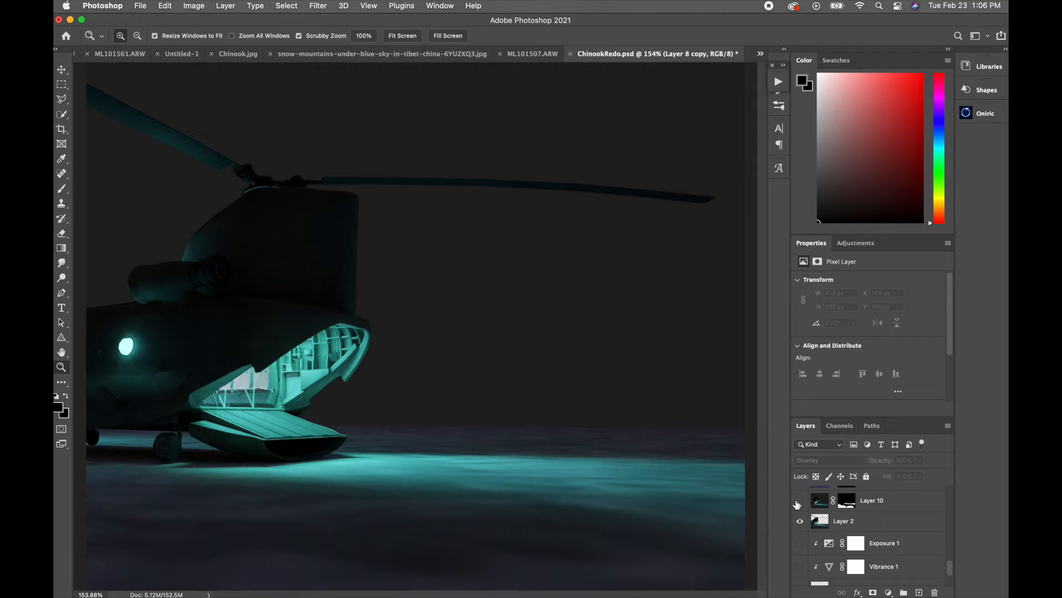
left_click(799, 502)
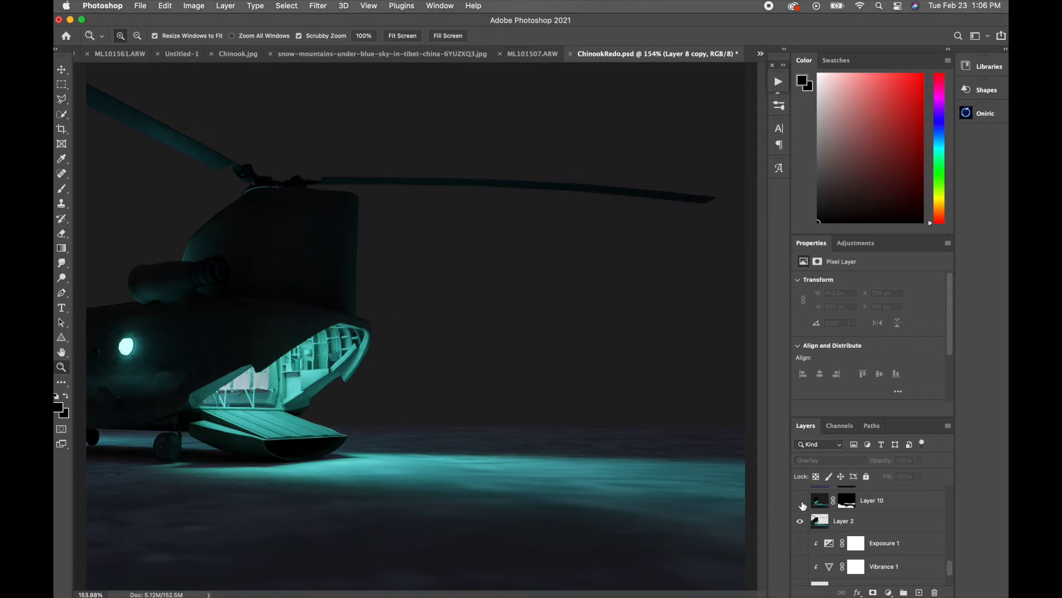
left_click(801, 502)
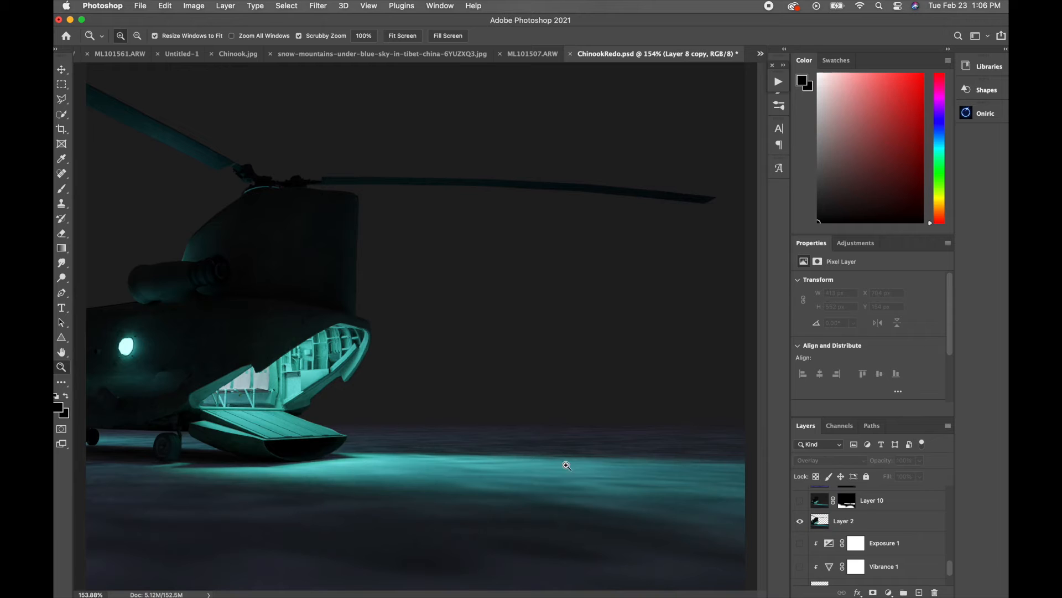
left_click(801, 501)
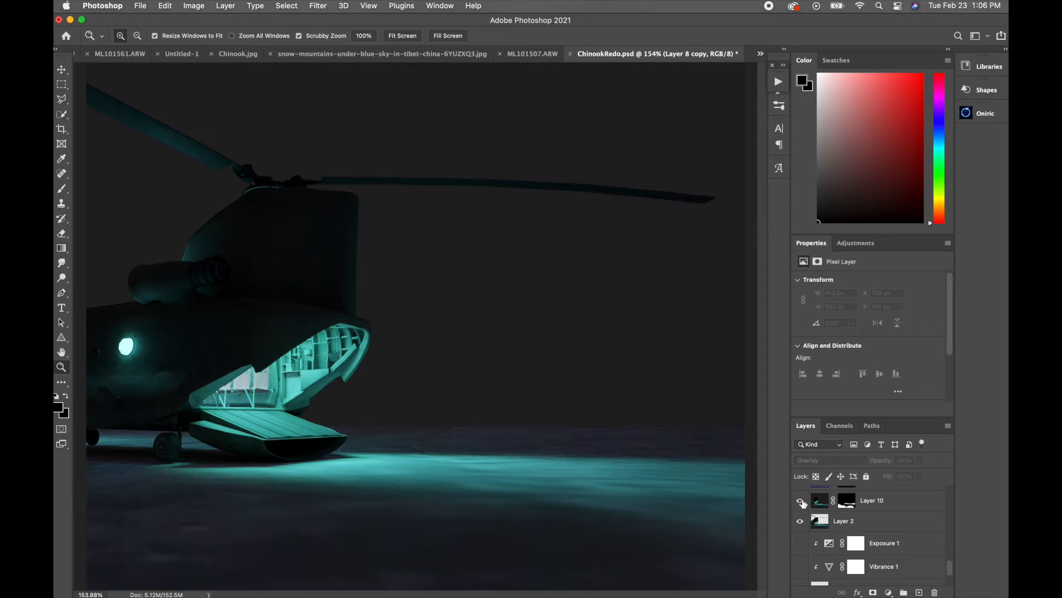
scroll(863, 504, "up", 3)
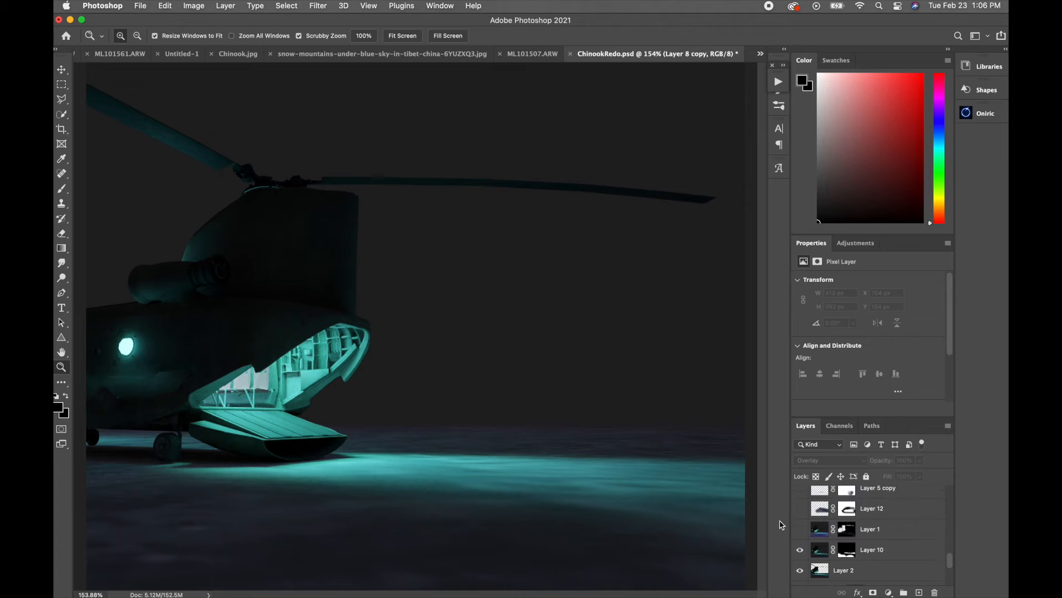
left_click(800, 530)
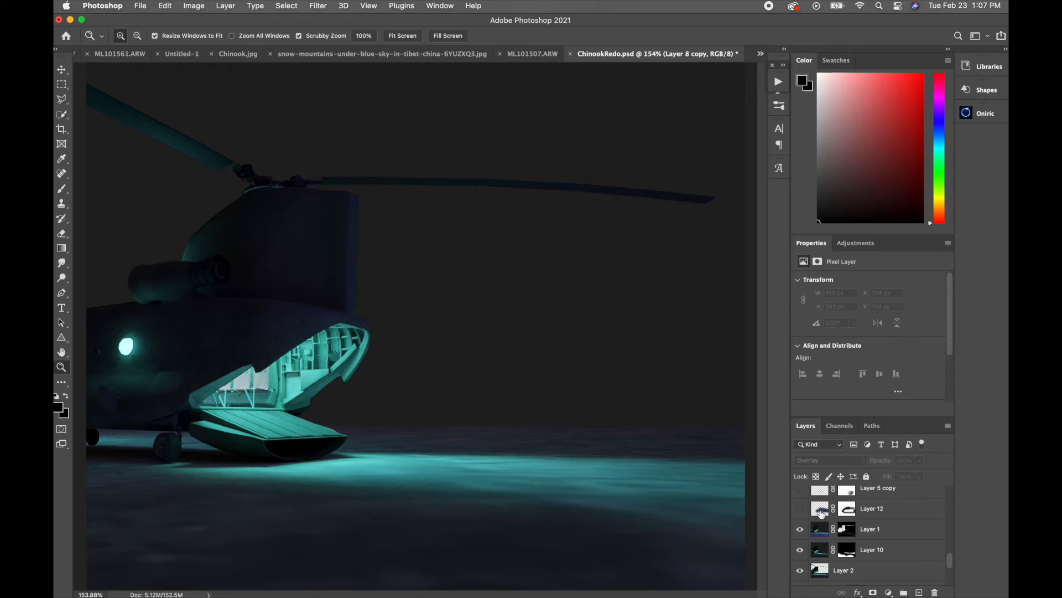
Step: Show the aurora-borealis sky layer and the Layer 3 mountains with their clipped Exposure 1 and Vibrance 1 adjustments
scroll(821, 513, "down", 2)
scroll(821, 513, "down", 3)
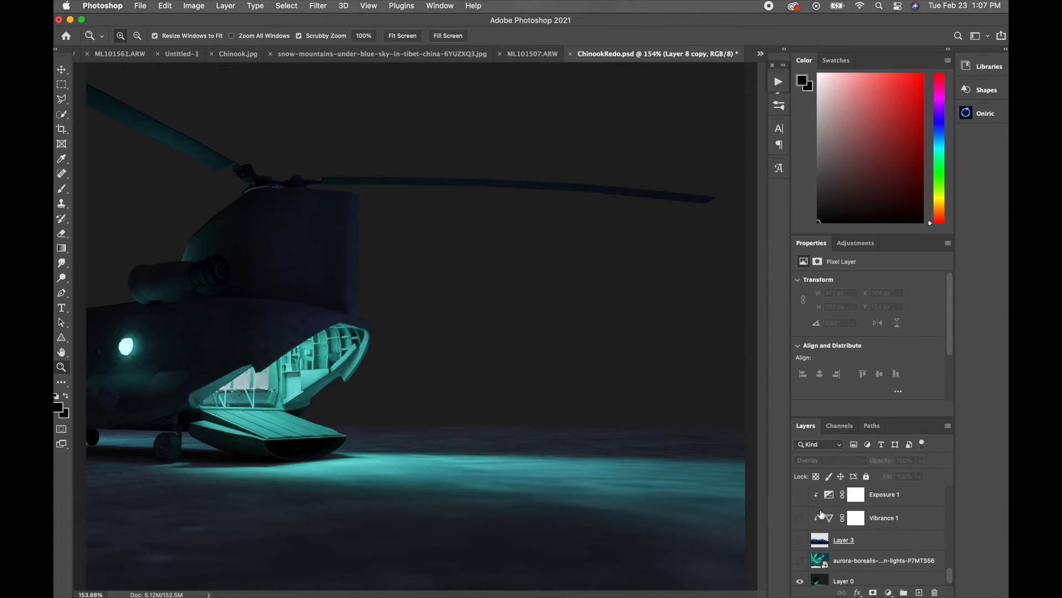
left_click(801, 562)
scroll(863, 532, "up", 2)
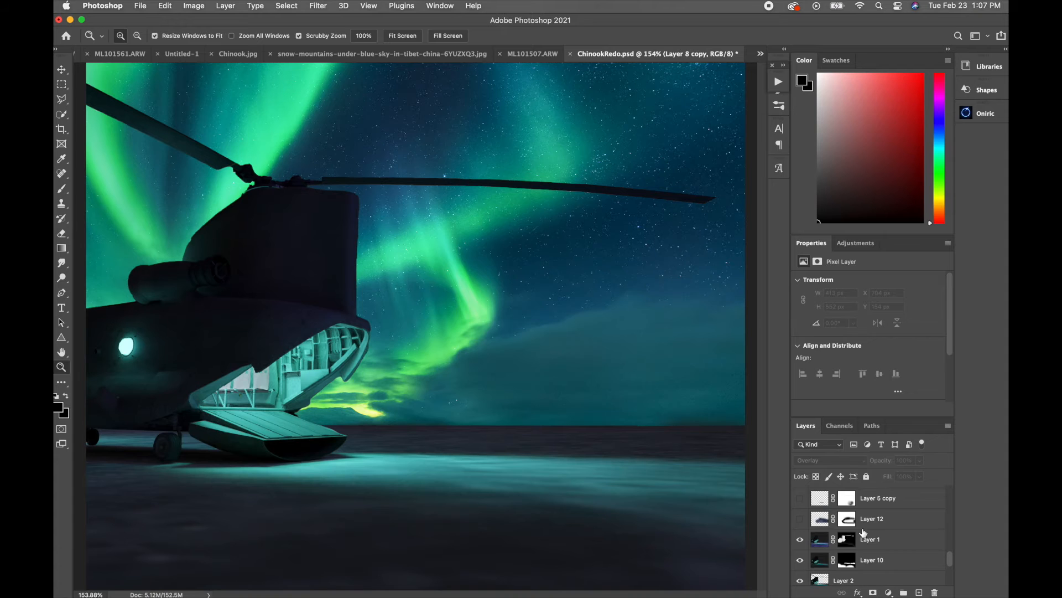
left_click_drag(800, 576, 800, 528)
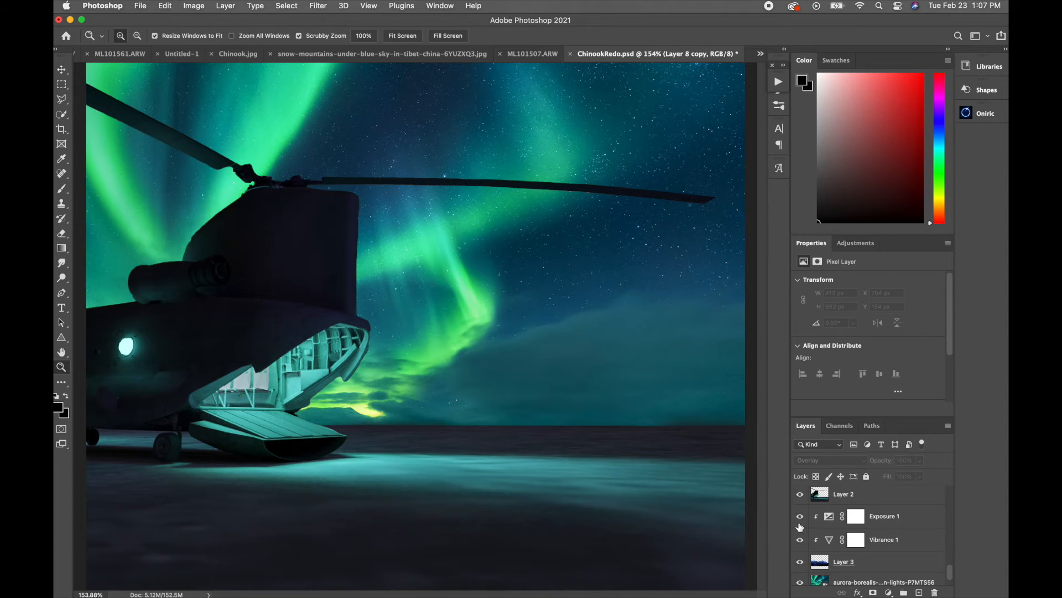
Step: Show Layer 12 above Layer 1, toggling its visibility to compare its effect on the helicopter
scroll(864, 536, "up", 3)
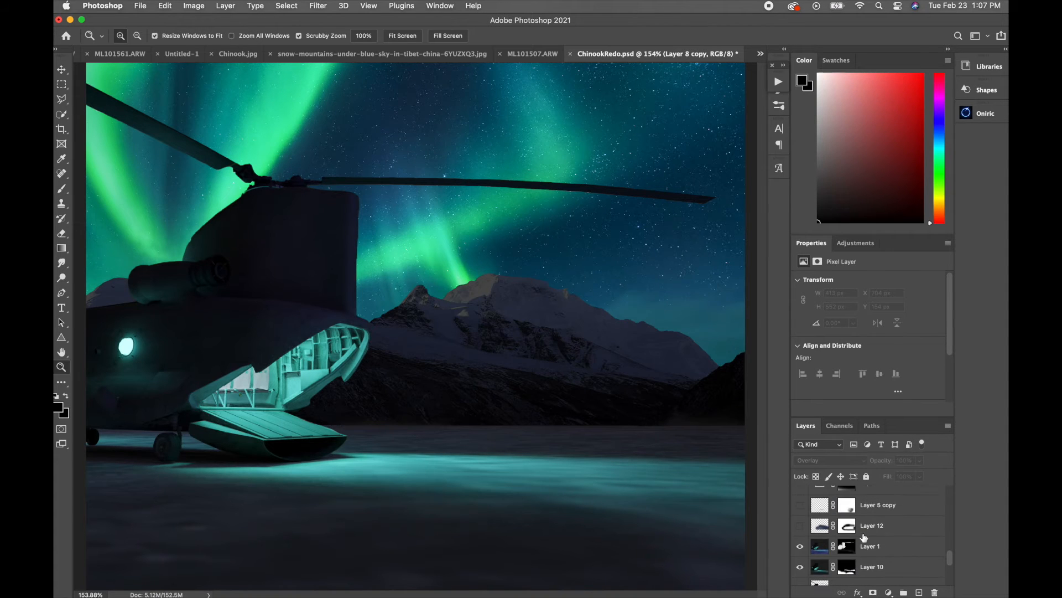
left_click(800, 525)
left_click(800, 525)
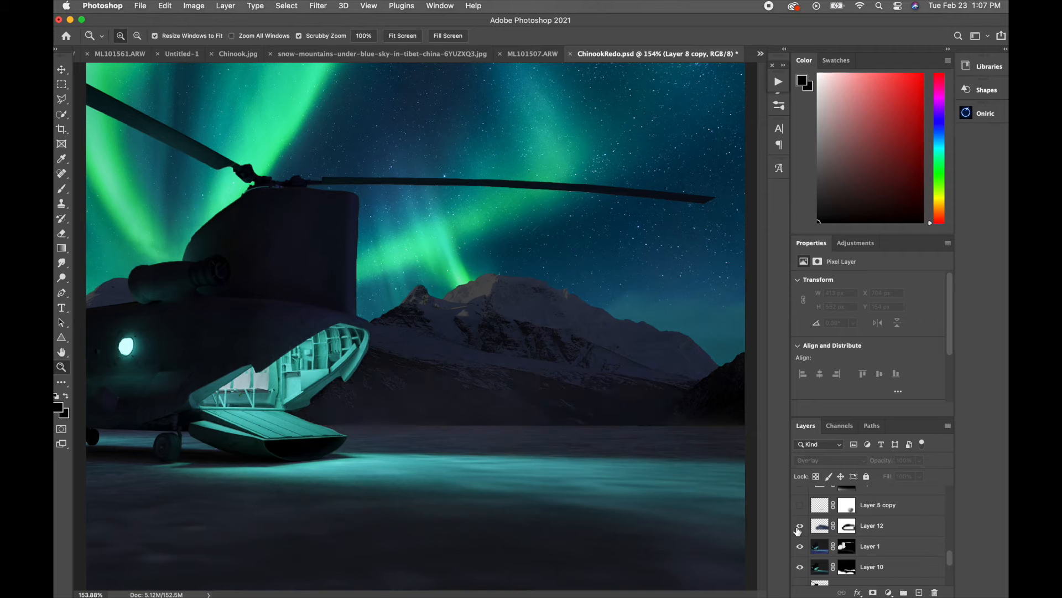
scroll(795, 514, "up", 1)
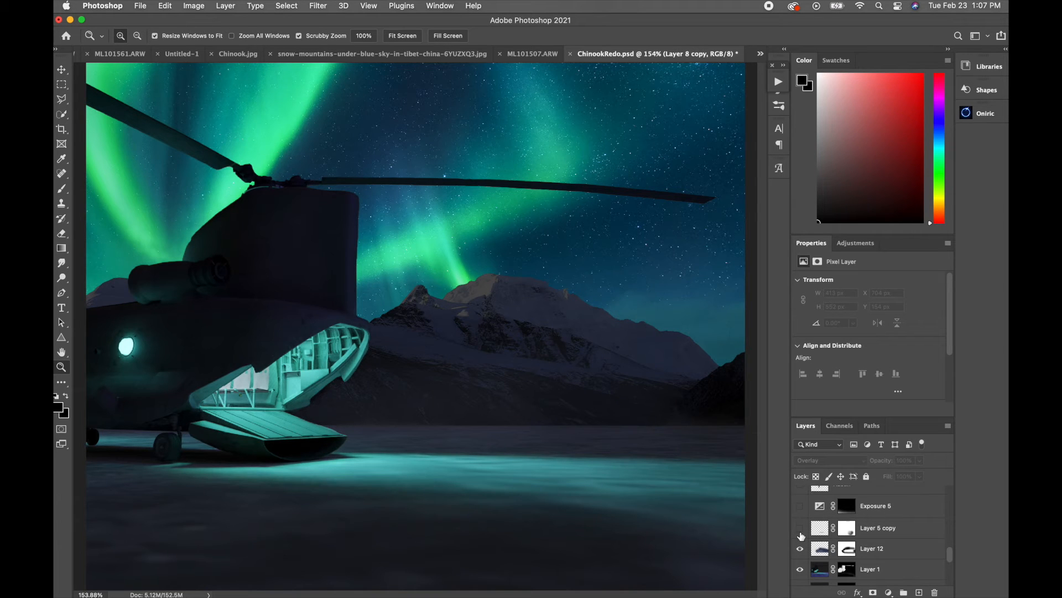
Step: Show the Layer 5 copy ground shadow, the Exposure 5 adjustment and the small background soldier's layer
left_click(799, 530)
scroll(799, 533, "up", 2)
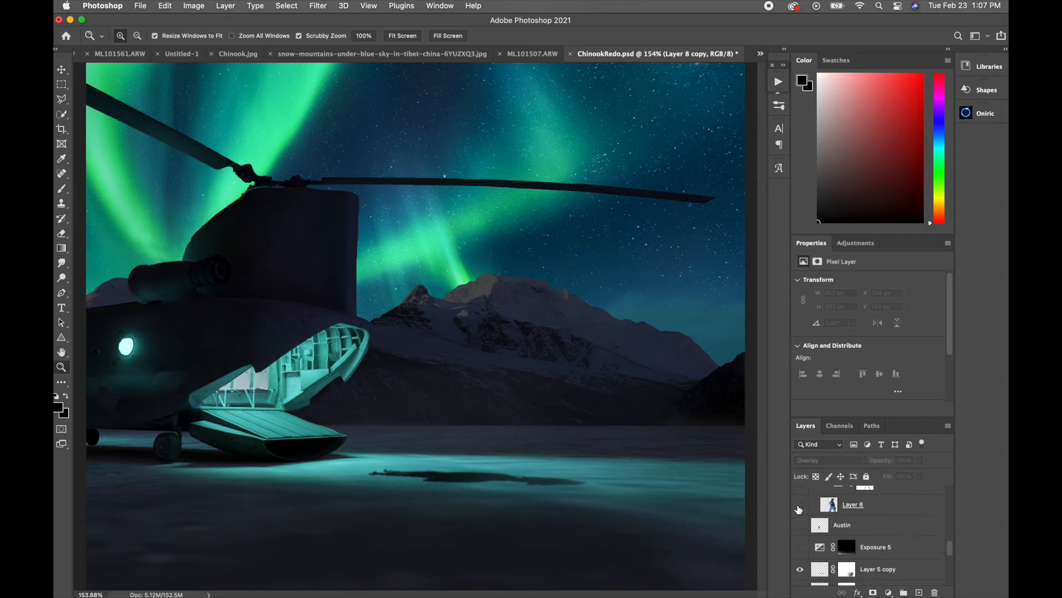
left_click(799, 549)
scroll(800, 553, "up", 2)
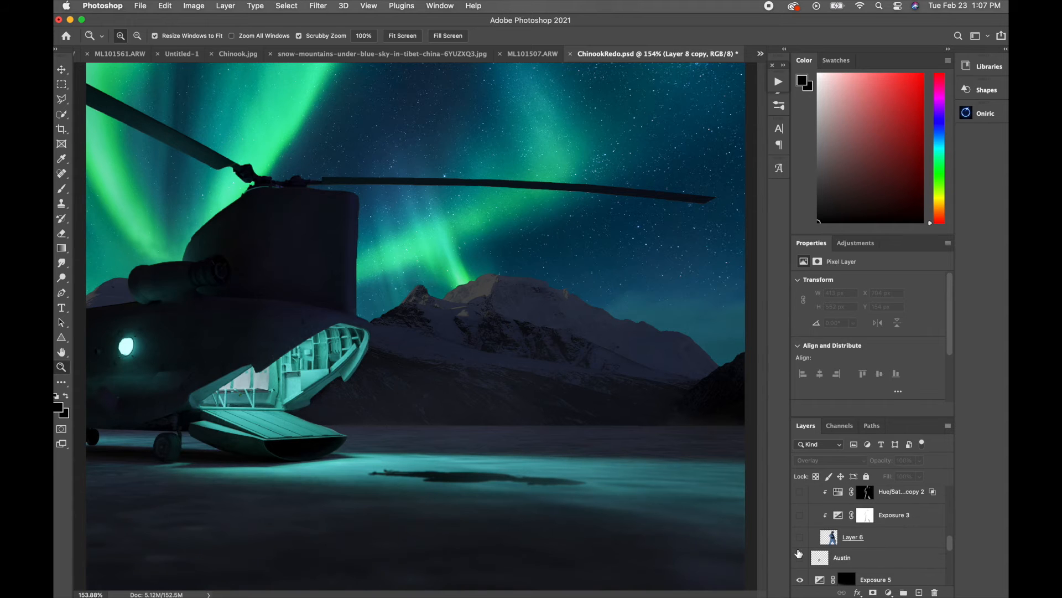
left_click(800, 557)
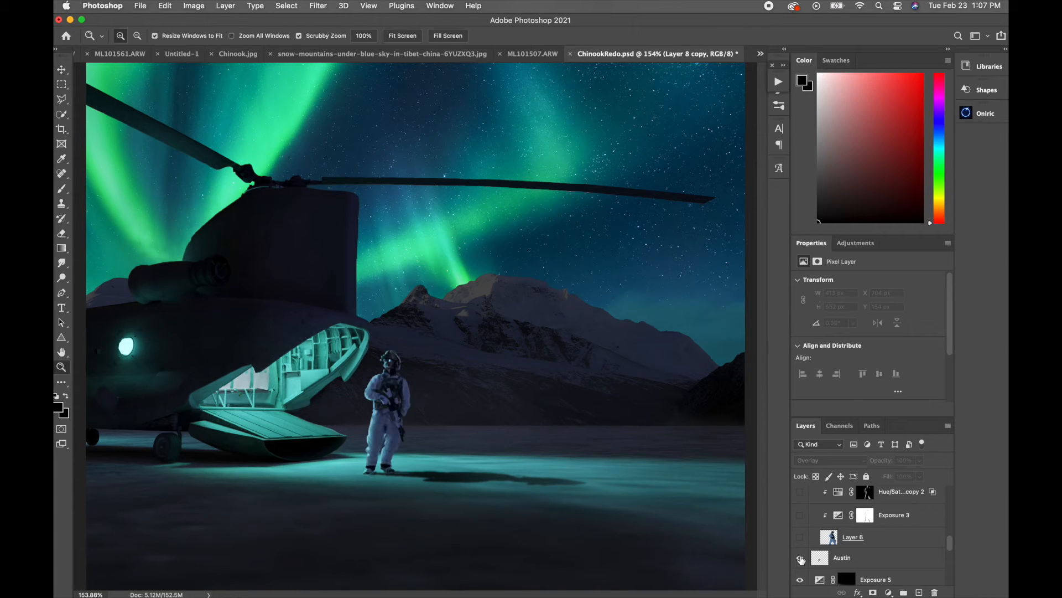
Step: Show Layer 6 with the large foreground soldier and its clipped Exposure 3 adjustment
scroll(801, 560, "up", 5)
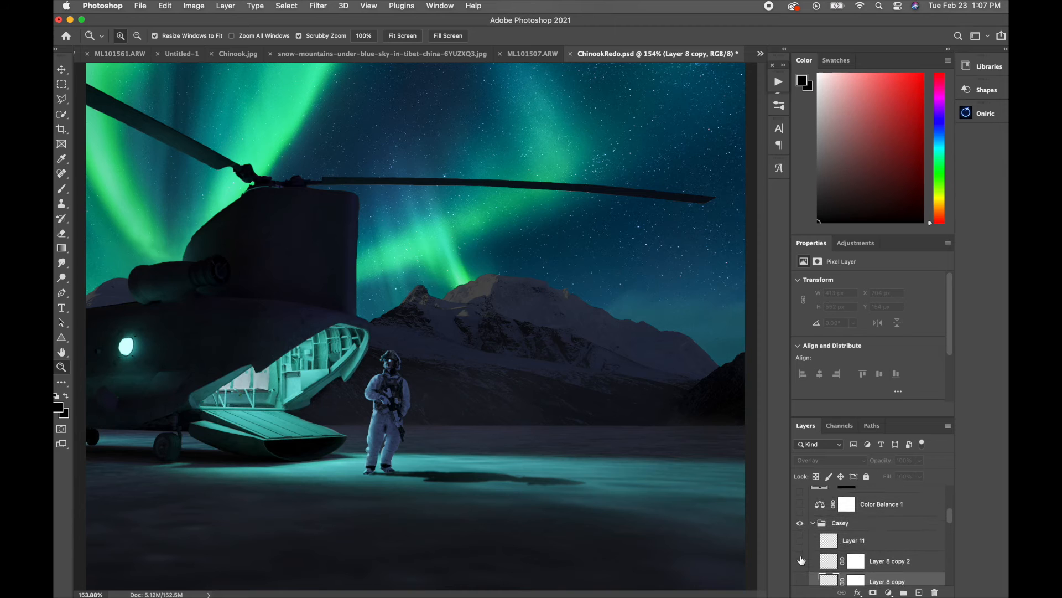
scroll(800, 542, "down", 4)
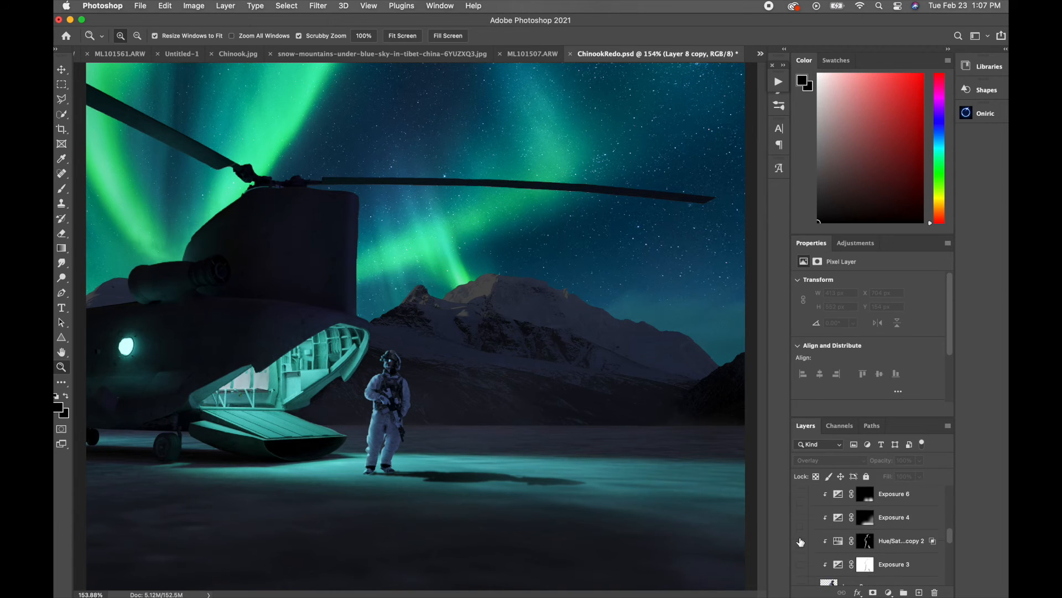
left_click(800, 547)
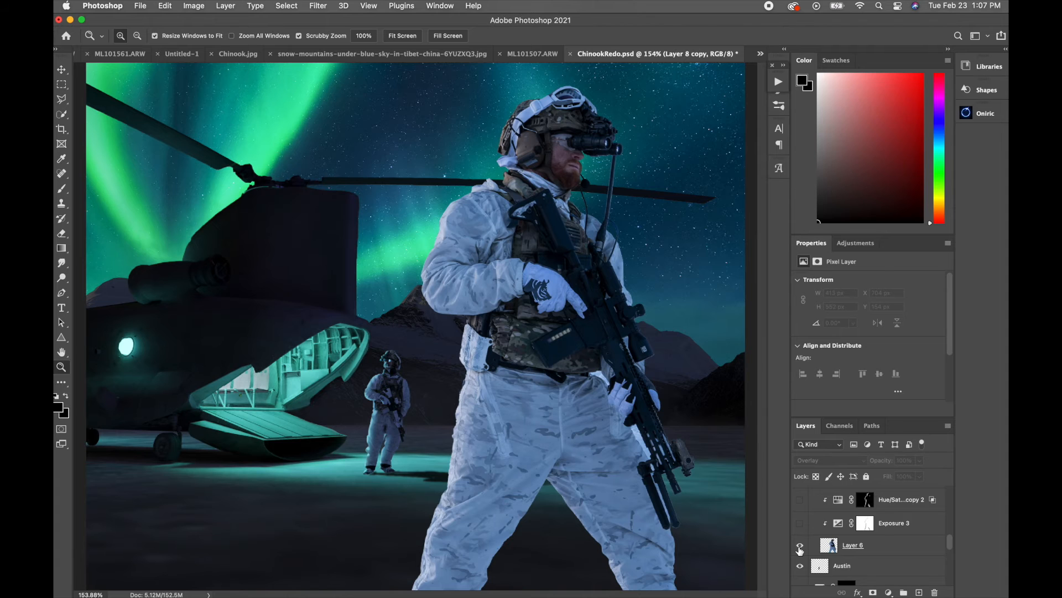
scroll(800, 548, "up", 1)
left_click(799, 534)
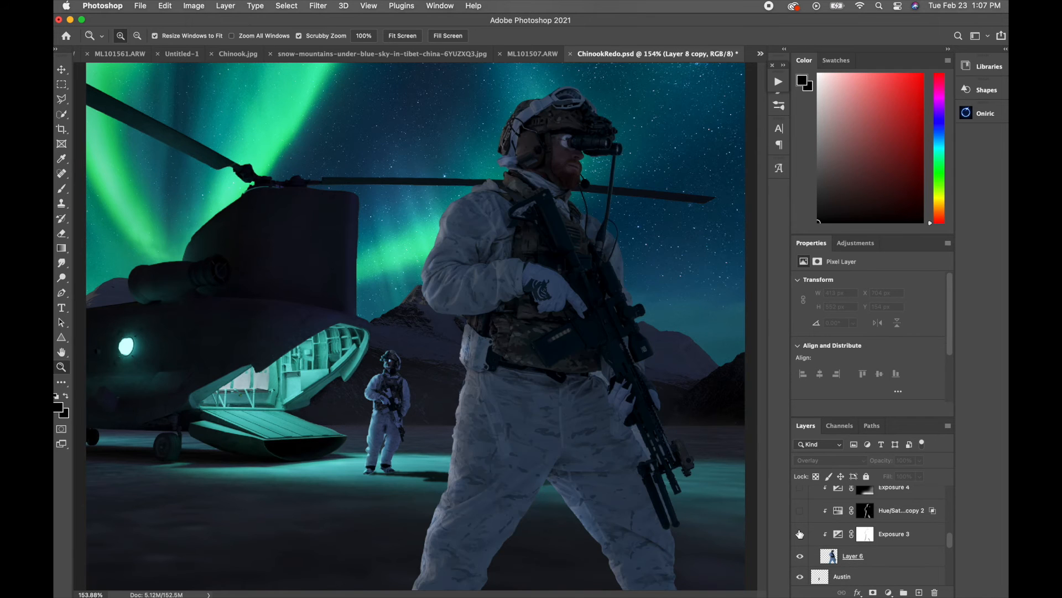
Step: Show the foreground soldier's clipped Hue/Saturation copy 2, toggling it to compare, plus Exposure 4 and Exposure 6
scroll(799, 534, "up", 2)
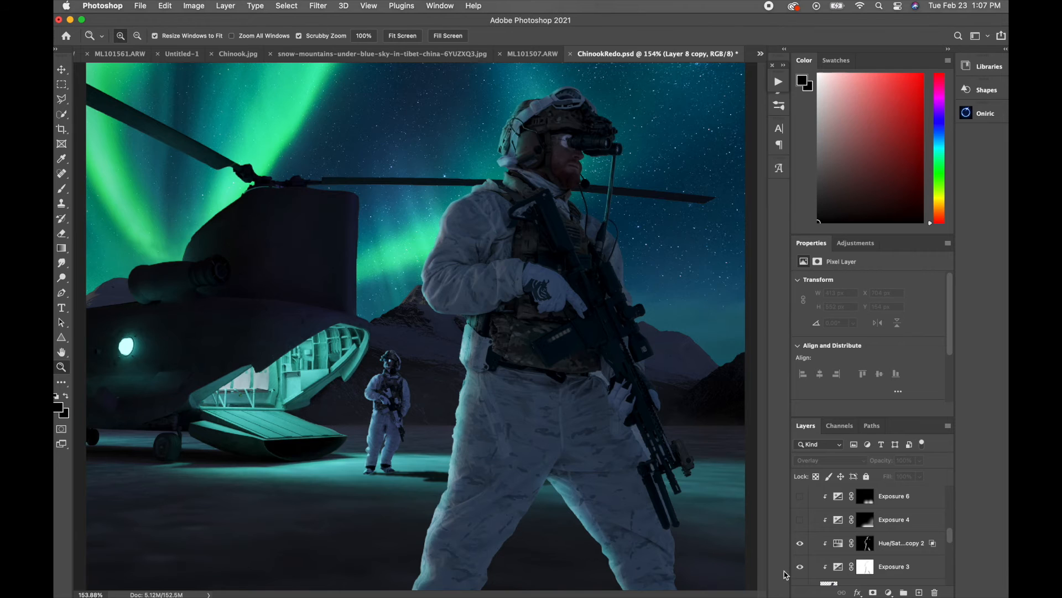
left_click(799, 544)
left_click(799, 544)
left_click_drag(799, 525, 798, 498)
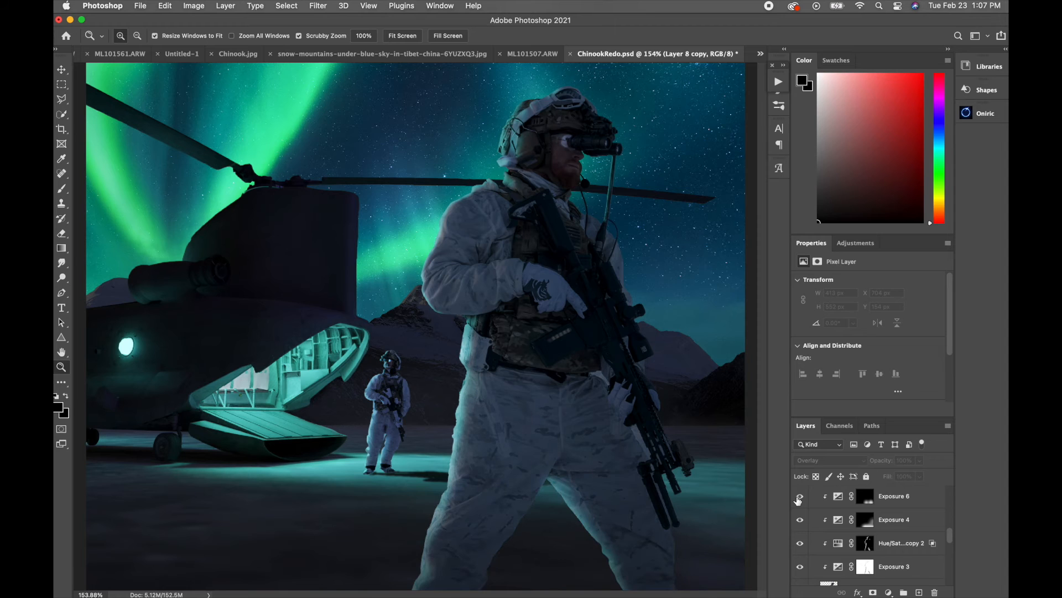
Step: Show Layer 8, Layer 8 copy, Layer 8 copy 2 and Layer 11 in the foreground soldier's group
scroll(797, 501, "up", 2)
scroll(798, 516, "up", 3)
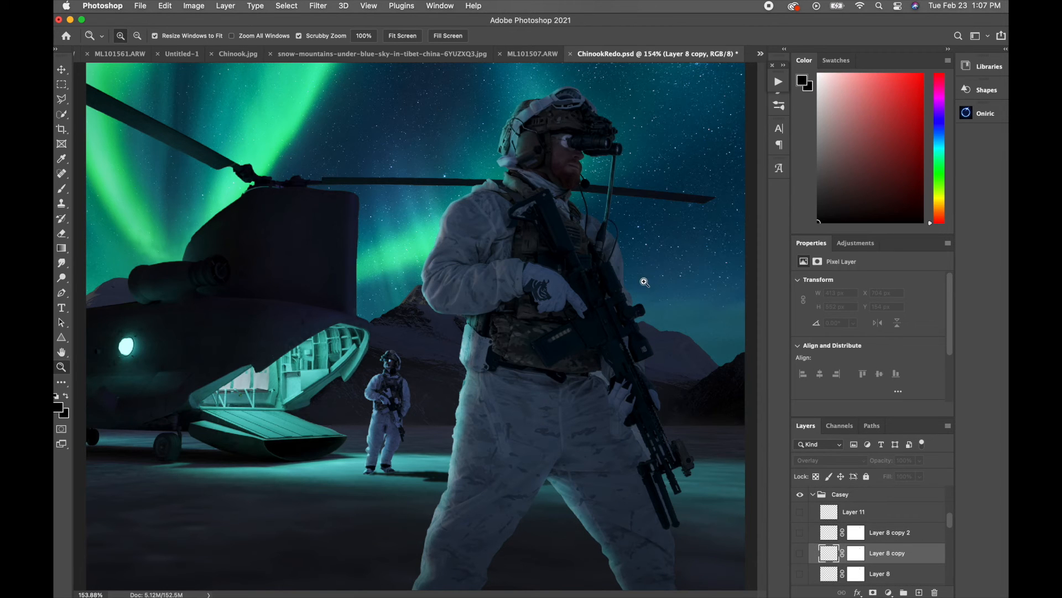
left_click_drag(801, 563, 800, 519)
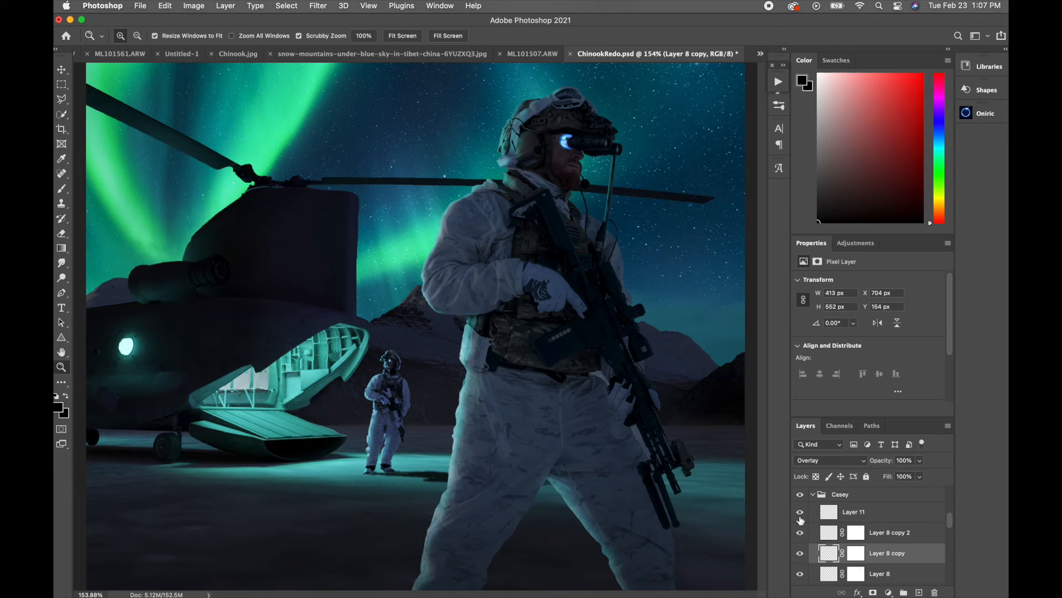
Step: Check the blend modes and opacity of Layer 8, Layer 8 copy and Layer 8 copy 2
left_click(890, 537)
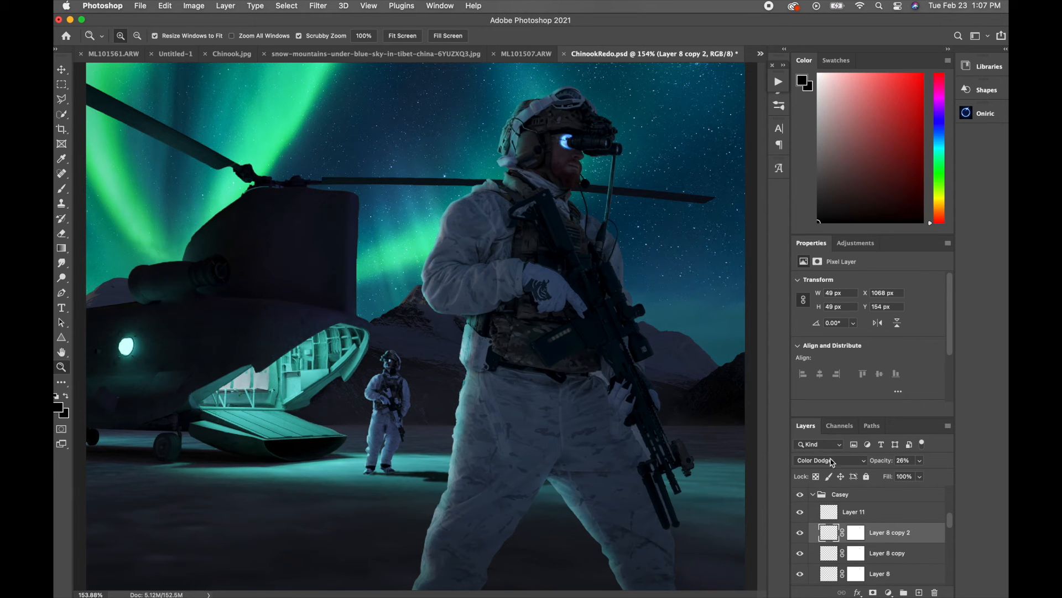
left_click(897, 573)
left_click(895, 555)
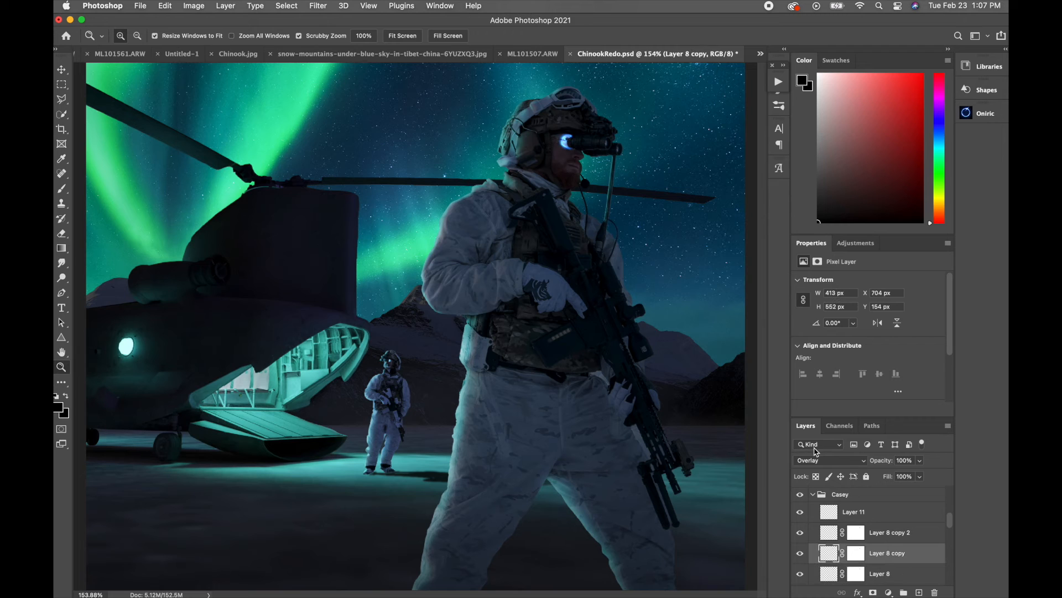
left_click(887, 534)
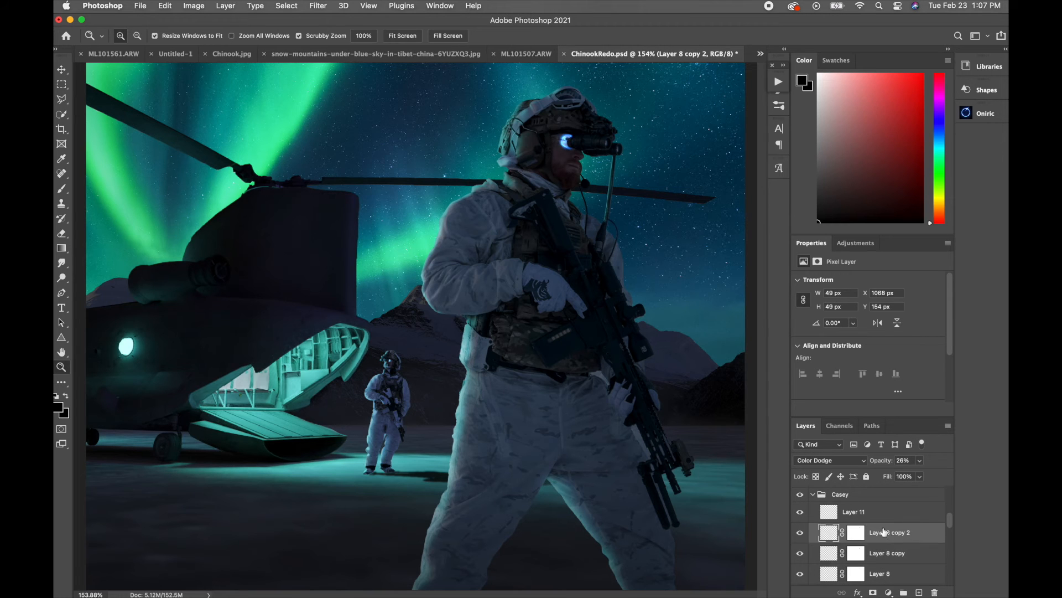
Step: Collapse the foreground soldier's group and show the Color Balance 1 adjustment above it
scroll(821, 510, "up", 1)
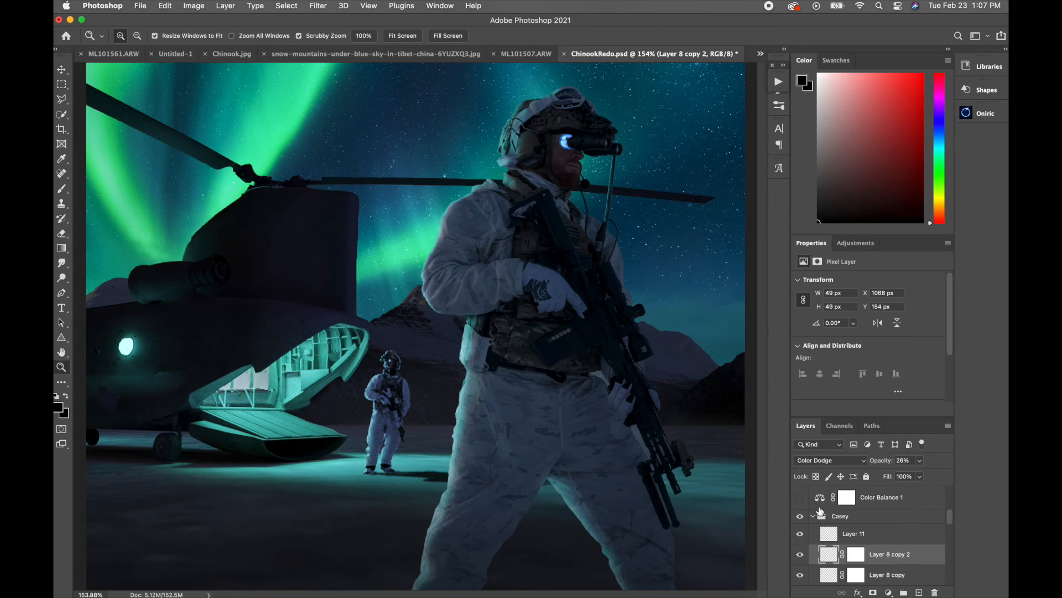
left_click(828, 517)
left_click(814, 516)
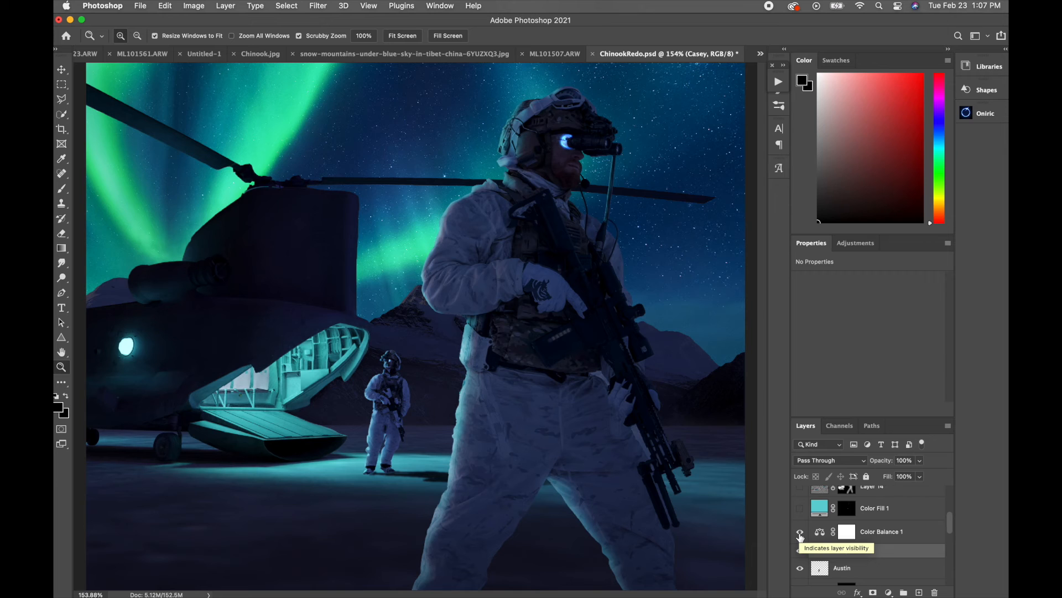
Step: Show the Color Fill 1 rim light and toggle it to compare its effect on a close-up of the soldier's helmet
scroll(800, 535, "up", 1)
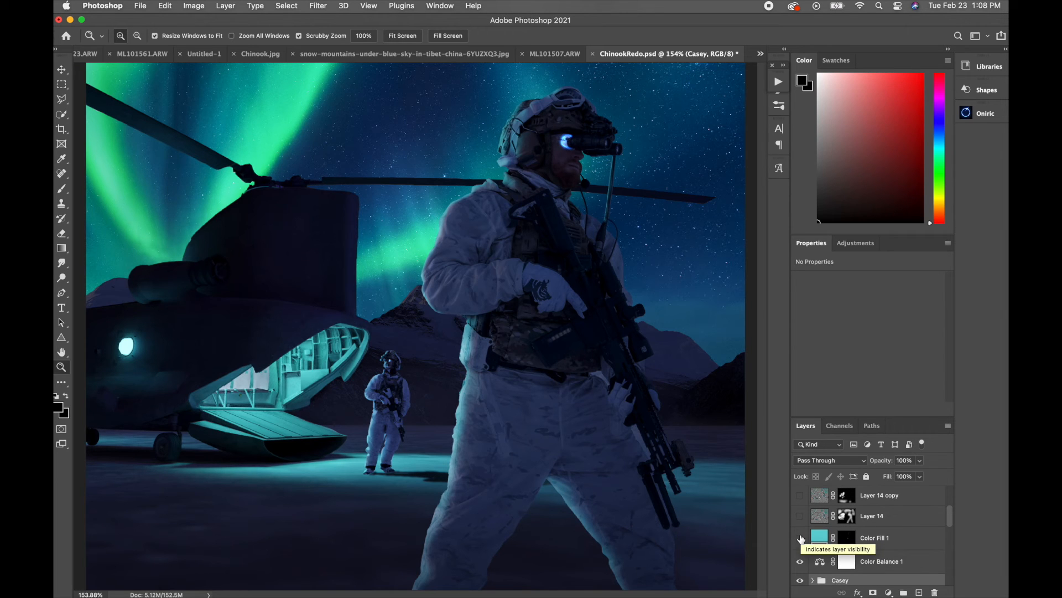
left_click(801, 538)
left_click(886, 544)
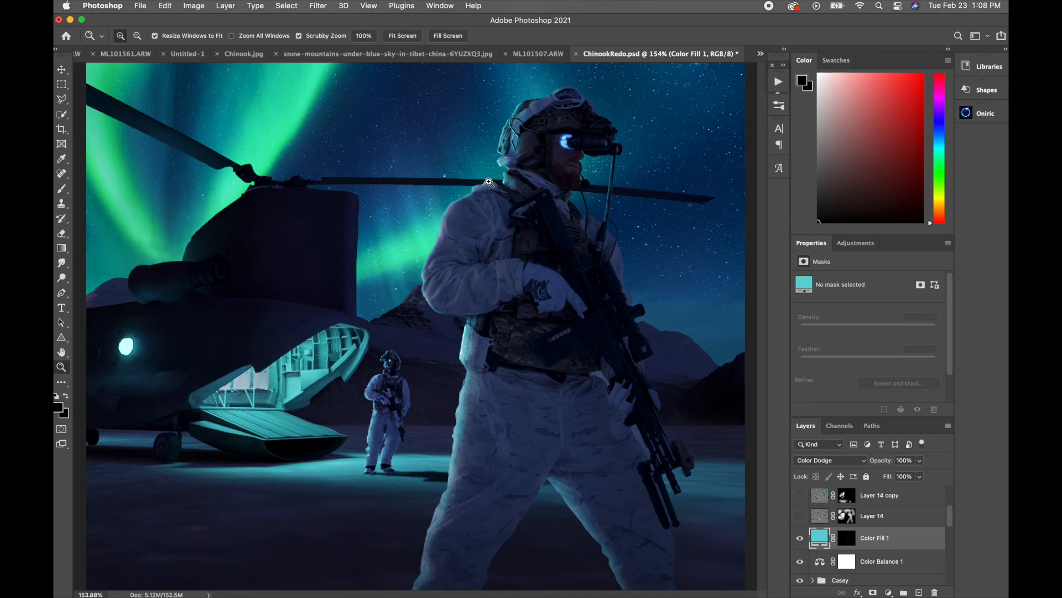
left_click(494, 141)
left_click_drag(572, 131, 392, 269)
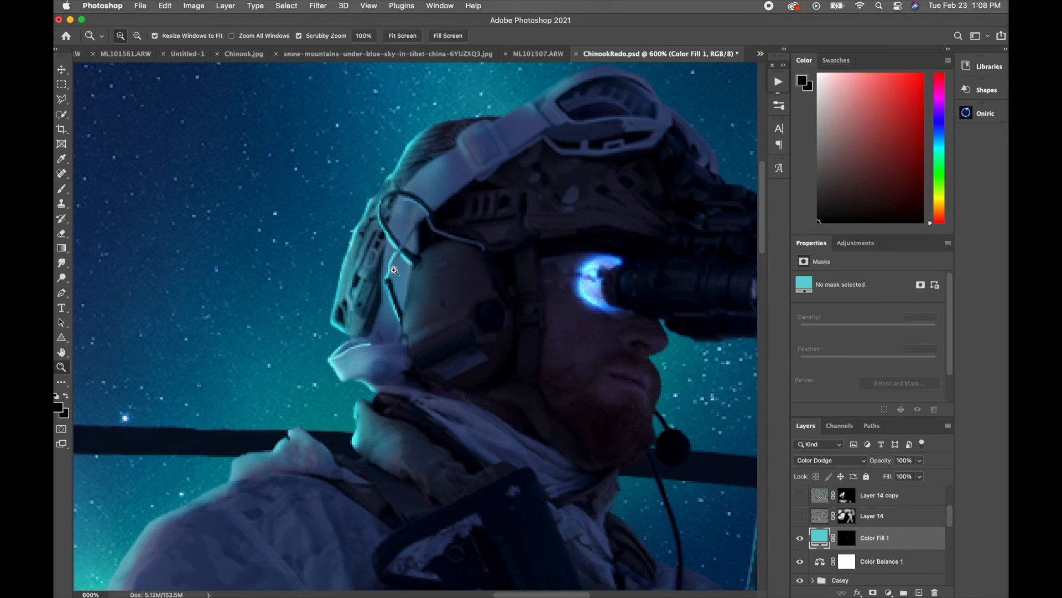
left_click(800, 539)
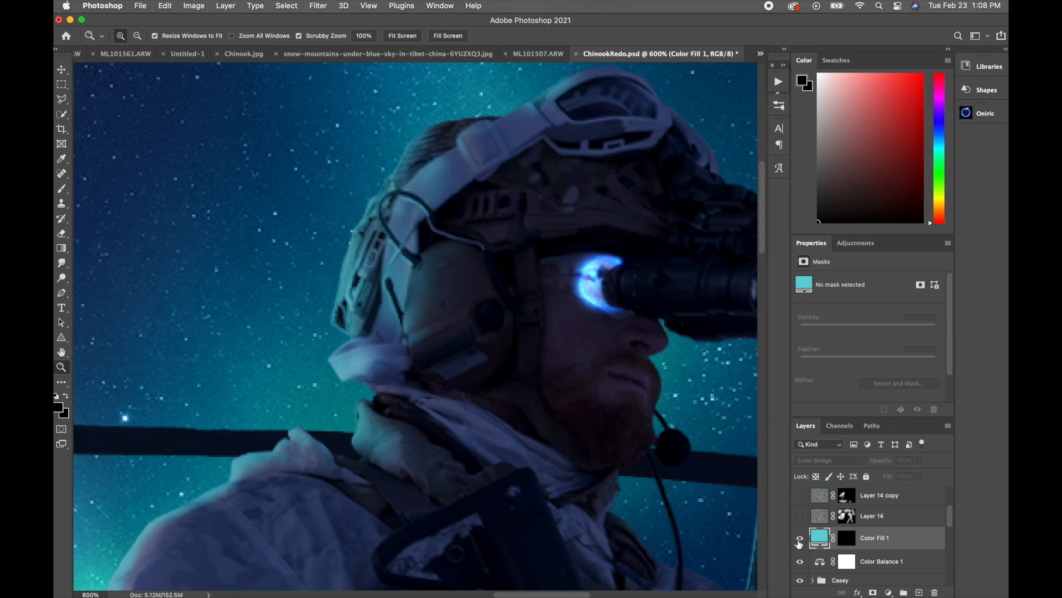
left_click(799, 541)
left_click(799, 542)
left_click(799, 542)
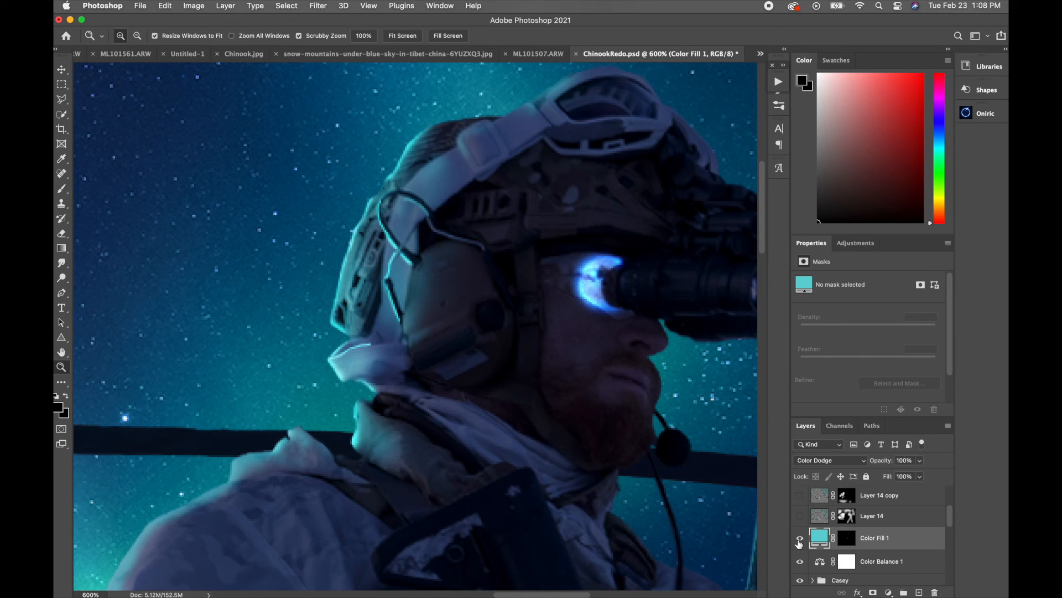
Step: Fit the whole image in view and show Layer 14 above Color Fill 1
key("super+minus")
key("super+minus")
key("super+minus")
key("super+minus")
key("super+minus")
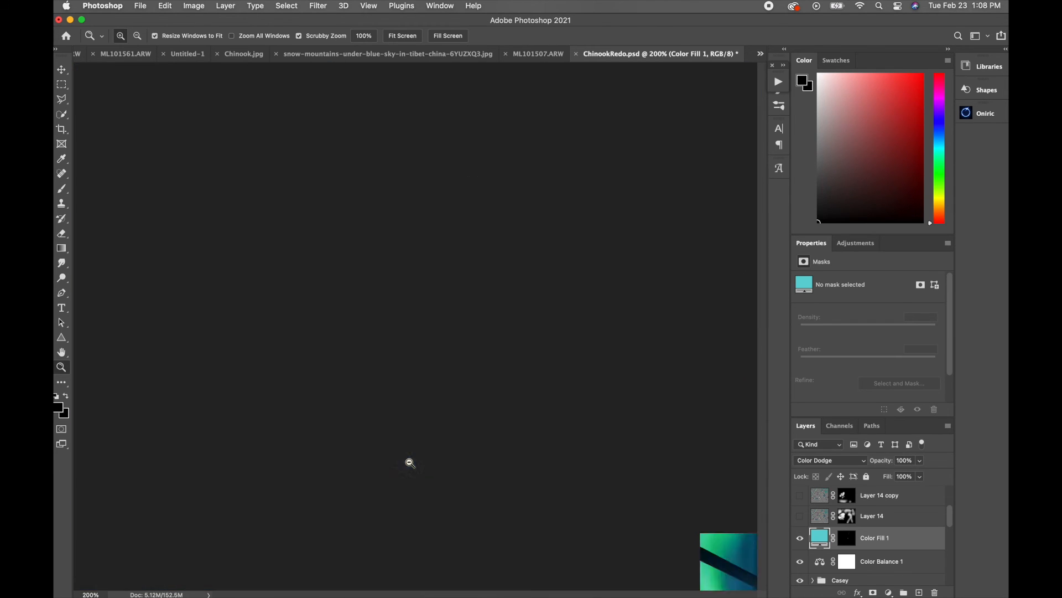
key("super+0")
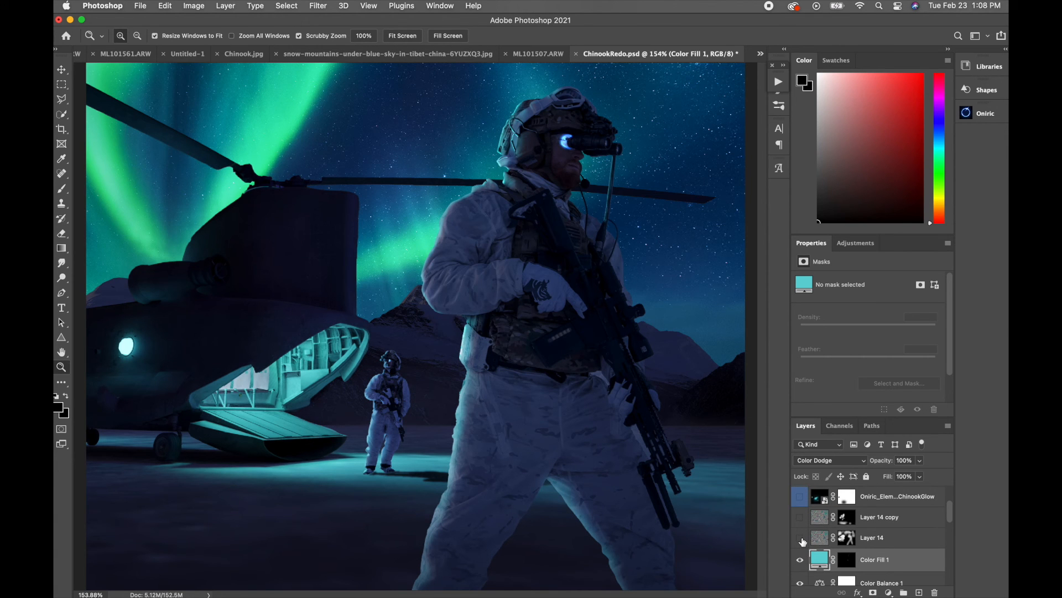
left_click(800, 538)
left_click(800, 537)
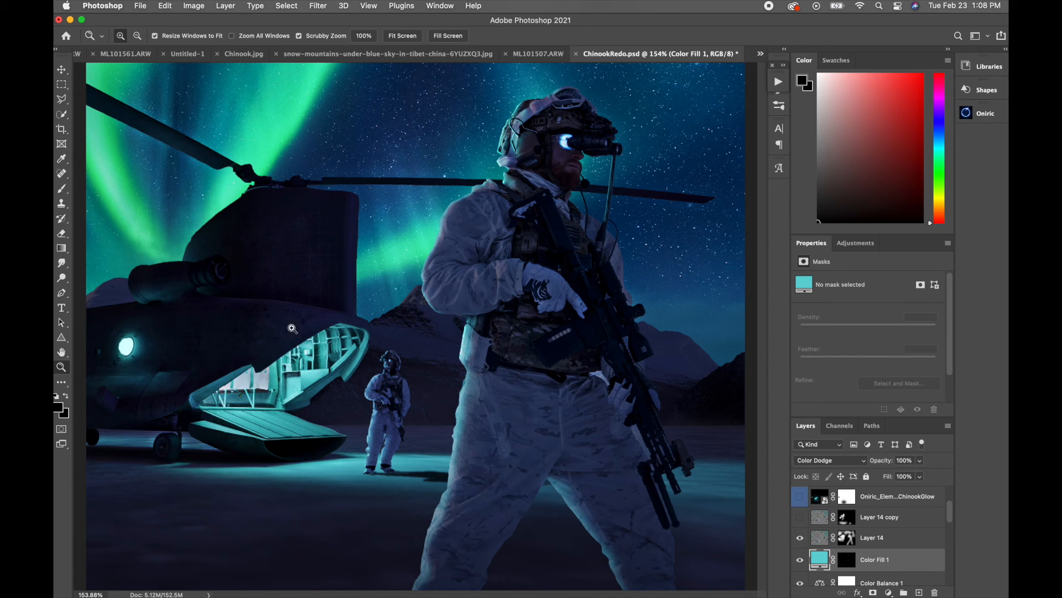
Step: Show Layer 14 copy, toggling it on a close-up of the helicopter to compare its effect on the fuselage texture
left_click(799, 518)
left_click(308, 249)
left_click(367, 301)
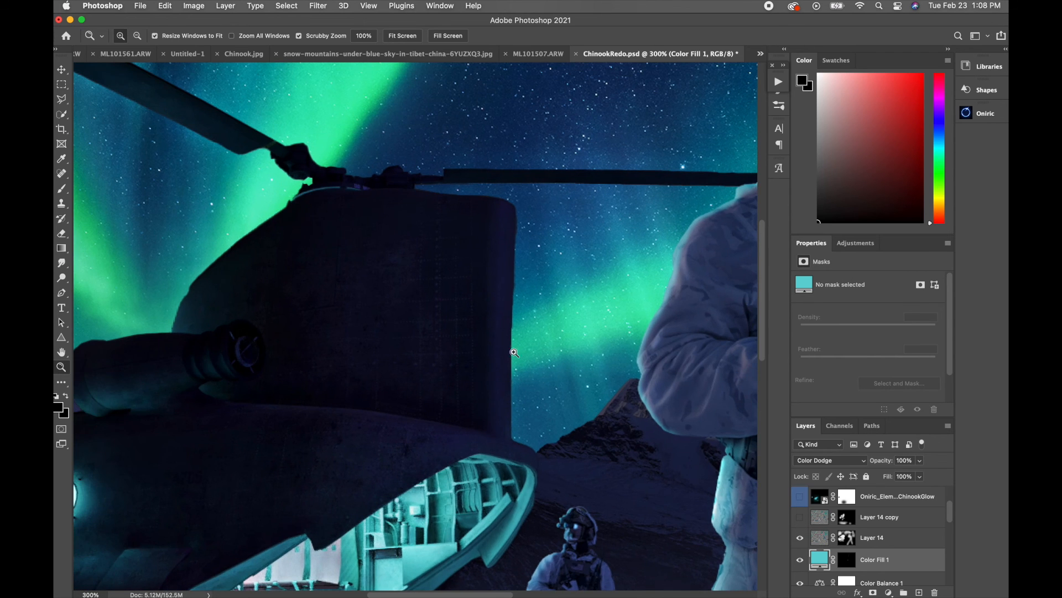
left_click(800, 517)
left_click(800, 517)
left_click(800, 517)
left_click(403, 36)
Step: Show the three Oniric glow layers for the helicopter and both soldiers, toggling the ChinookGlow layer to compare its effect
scroll(862, 540, "up", 3)
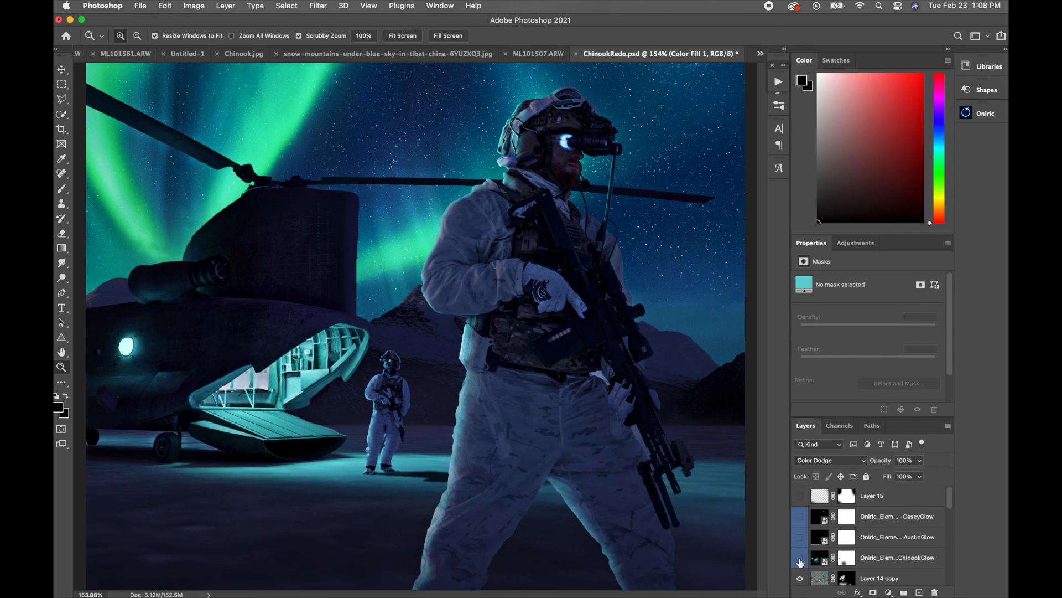
left_click_drag(801, 561, 801, 521)
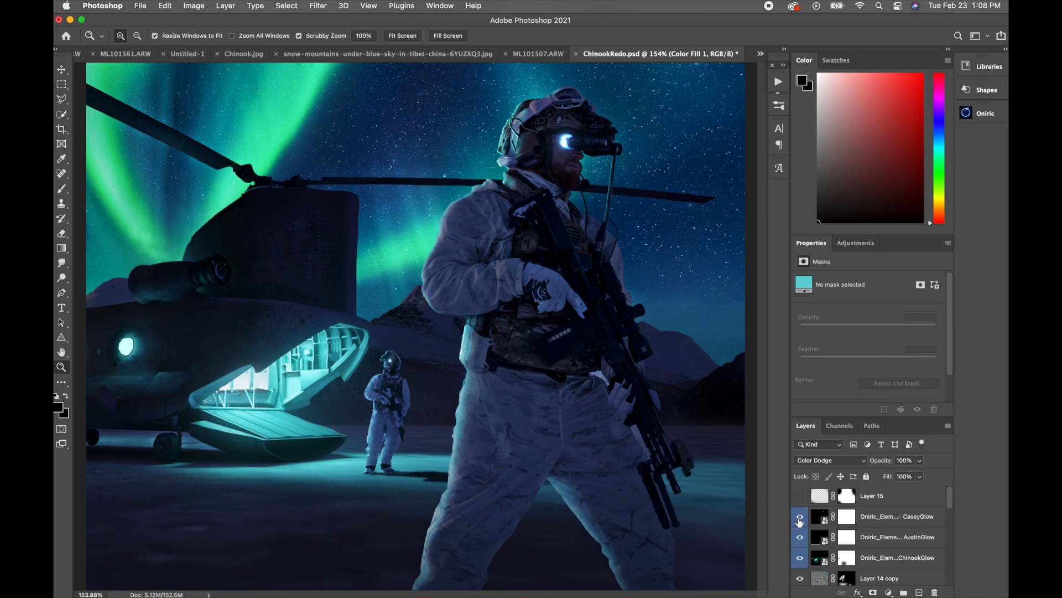
left_click(801, 563)
left_click(800, 563)
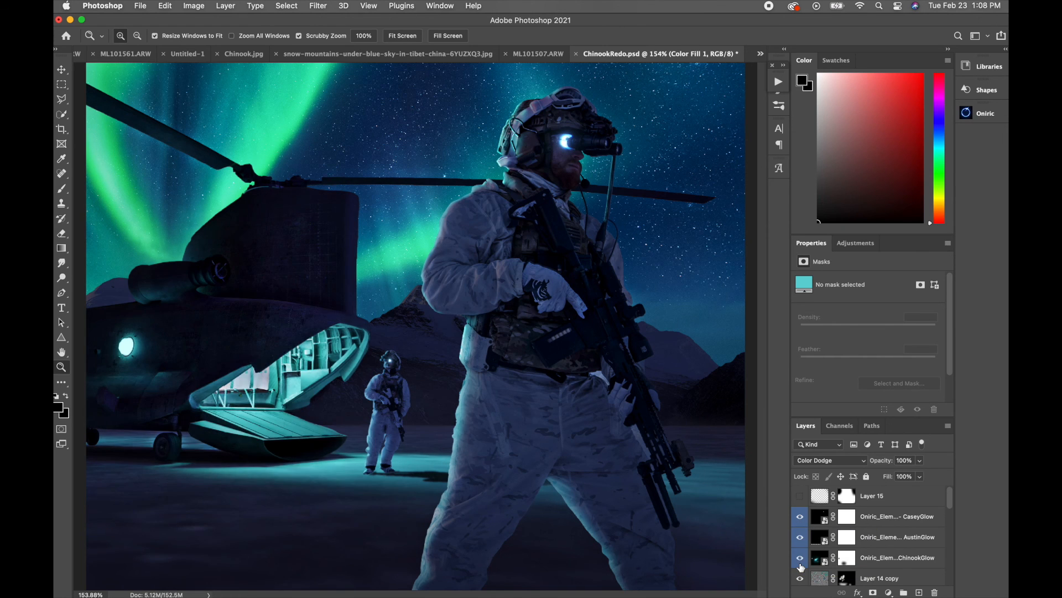
Step: Show Layer 15 above the Oniric glow layers and review the whole layer stack
left_click_drag(800, 538, 803, 526)
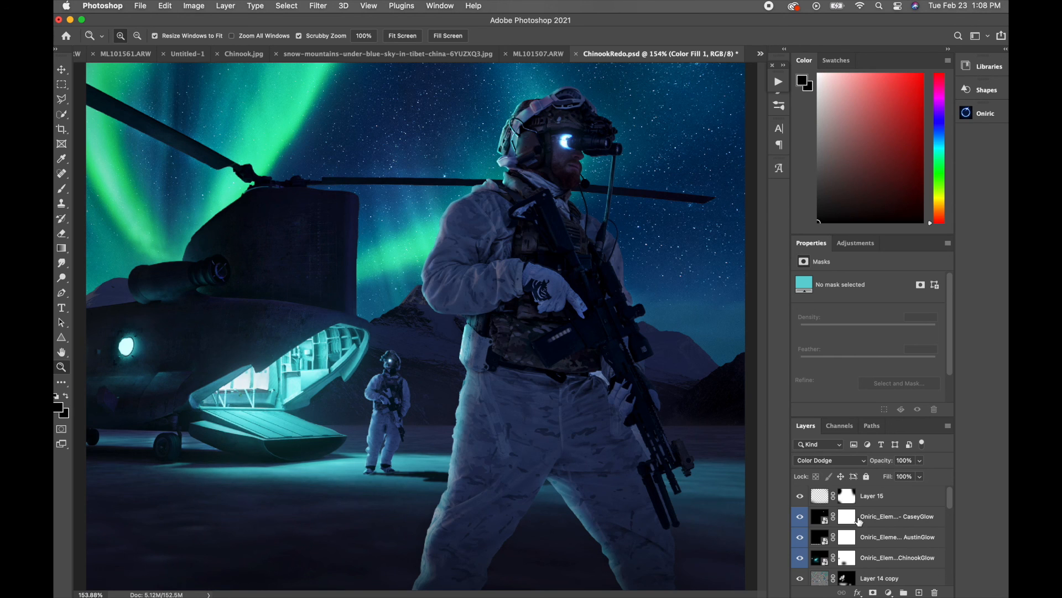
scroll(859, 522, "down", 10)
scroll(858, 521, "up", 10)
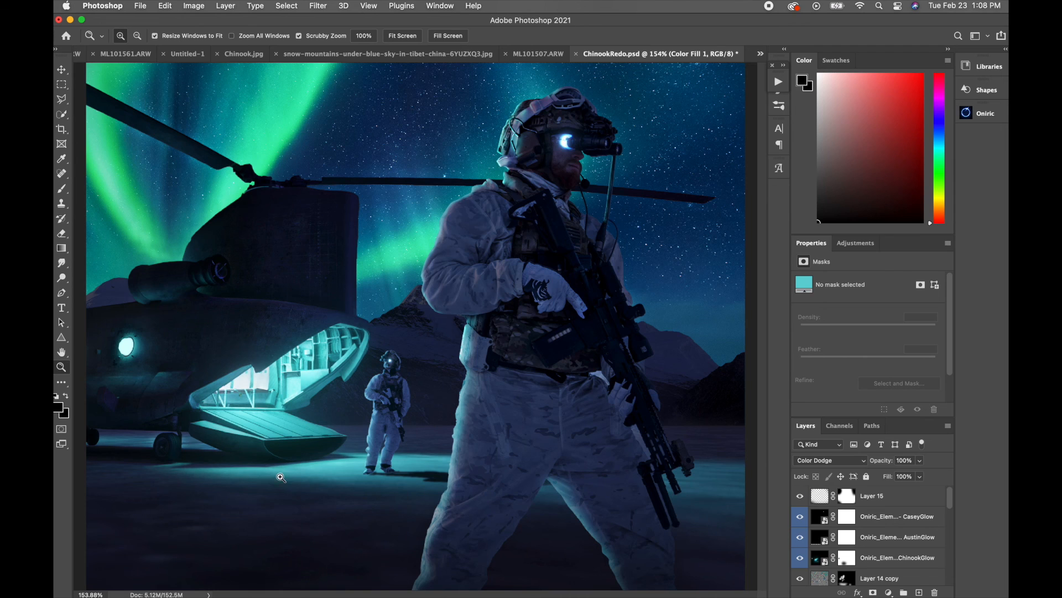